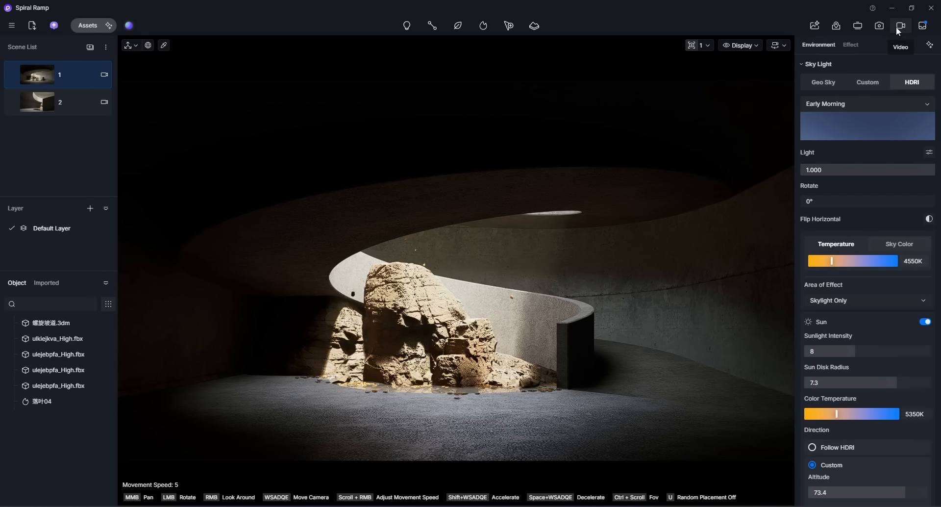
# Step: Open video mode and add the current view as the first keyframe of a new shot
pyautogui.click(896, 27)
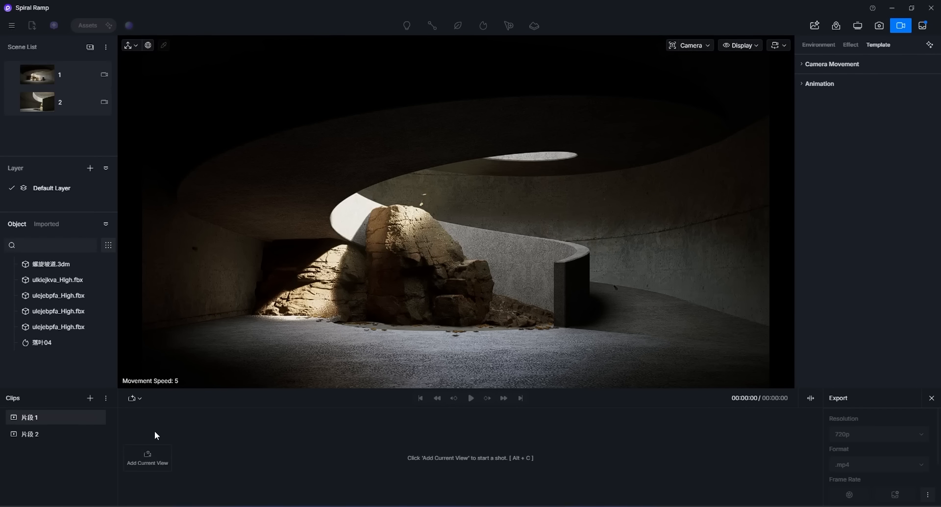
pyautogui.click(149, 463)
pyautogui.moveTo(144, 468)
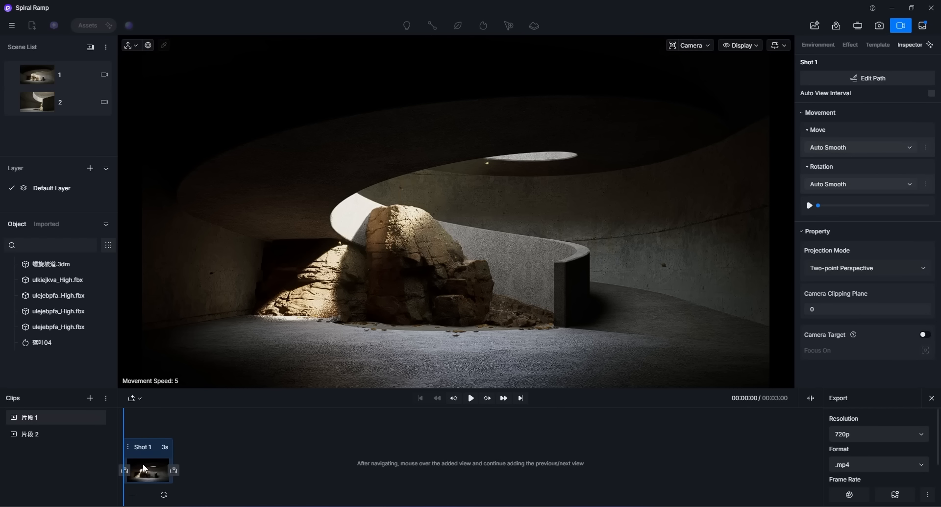
# Step: Orbit the viewport and append two more camera views as next keyframes of Shot 1
pyautogui.moveTo(396, 313)
pyautogui.mouseDown(button='middle')
pyautogui.moveTo(434, 313)
pyautogui.moveTo(413, 312)
pyautogui.mouseUp(button='middle')
pyautogui.click(163, 494)
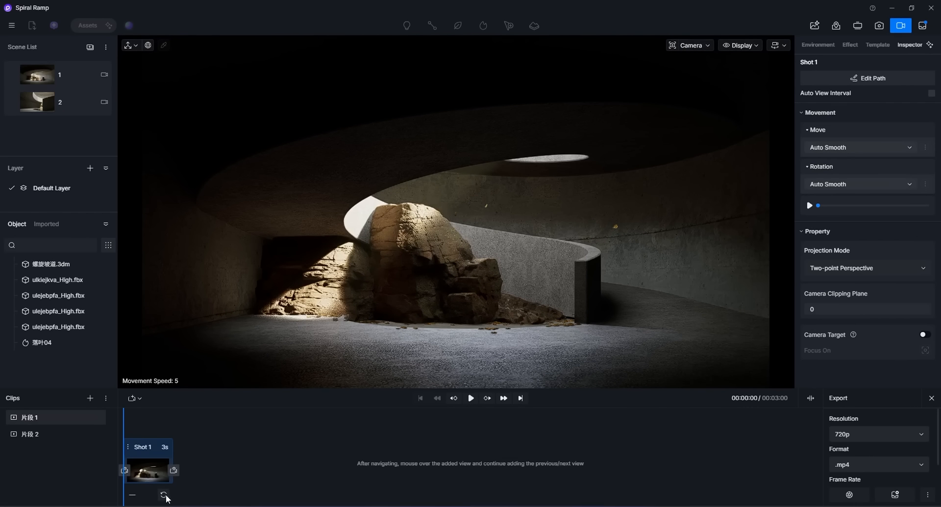
pyautogui.click(173, 470)
pyautogui.moveTo(371, 348); pyautogui.dragTo(332, 344, button='middle')
pyautogui.click(212, 494)
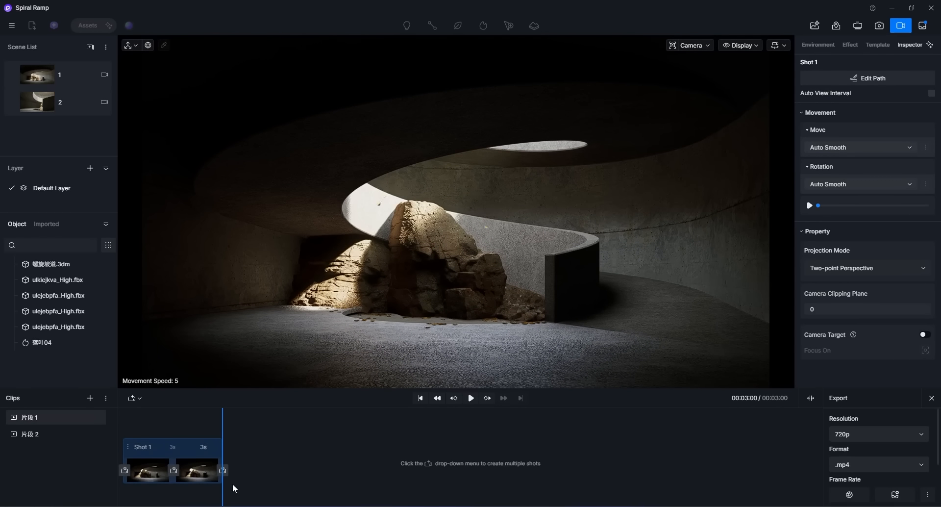
pyautogui.moveTo(451, 331); pyautogui.dragTo(422, 328, button='middle')
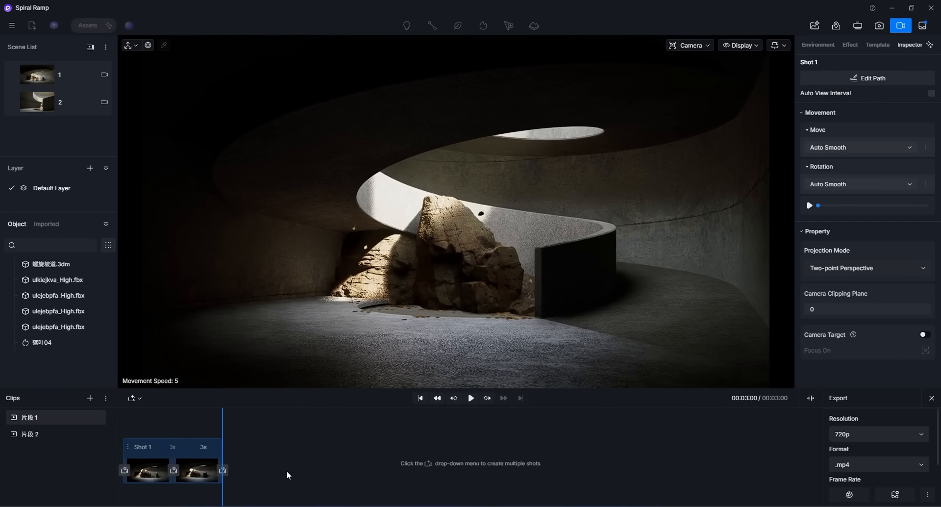
pyautogui.click(223, 470)
# Step: Rewind the playhead and preview Shot 1's camera animation
pyautogui.moveTo(271, 434); pyautogui.dragTo(96, 447)
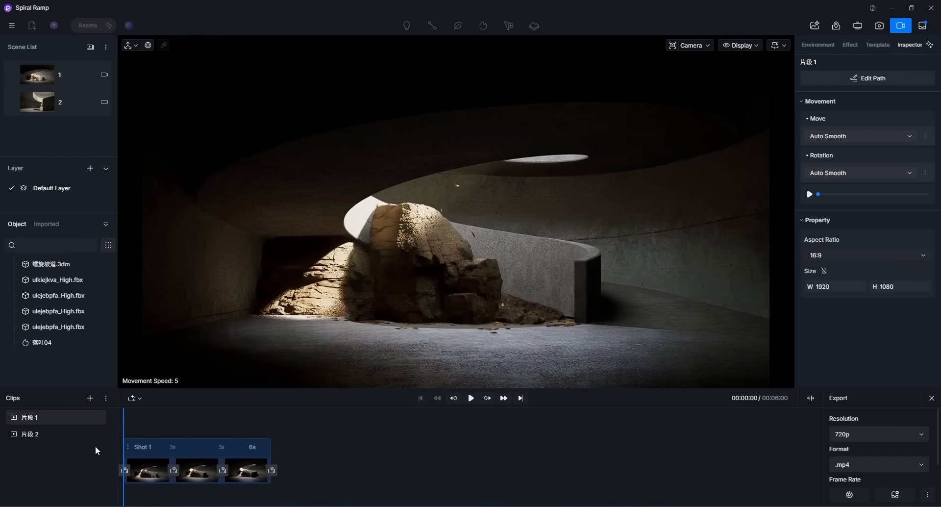
pyautogui.click(470, 398)
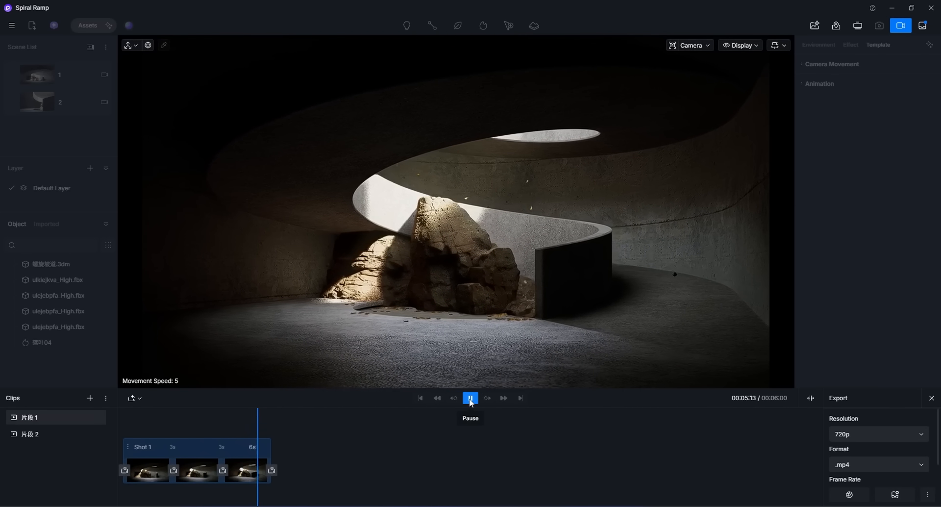
pyautogui.click(471, 401)
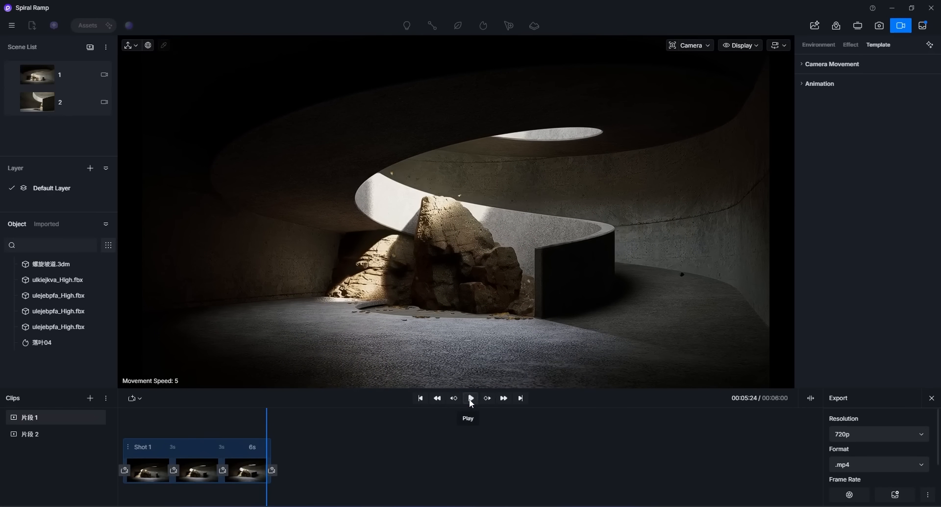
# Step: Set the final keyframe's time of Shot 1 to 10 s
pyautogui.doubleClick(252, 443)
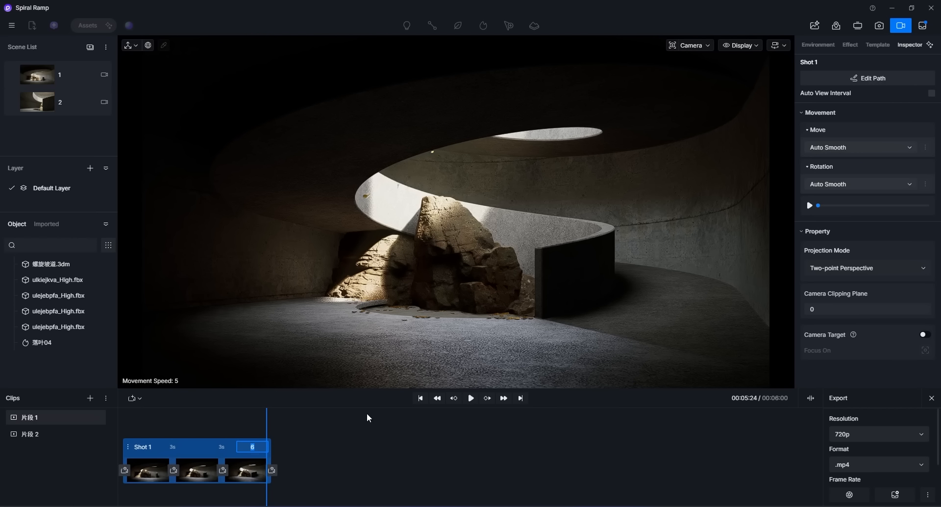
pyautogui.write('010')
pyautogui.press('Return')
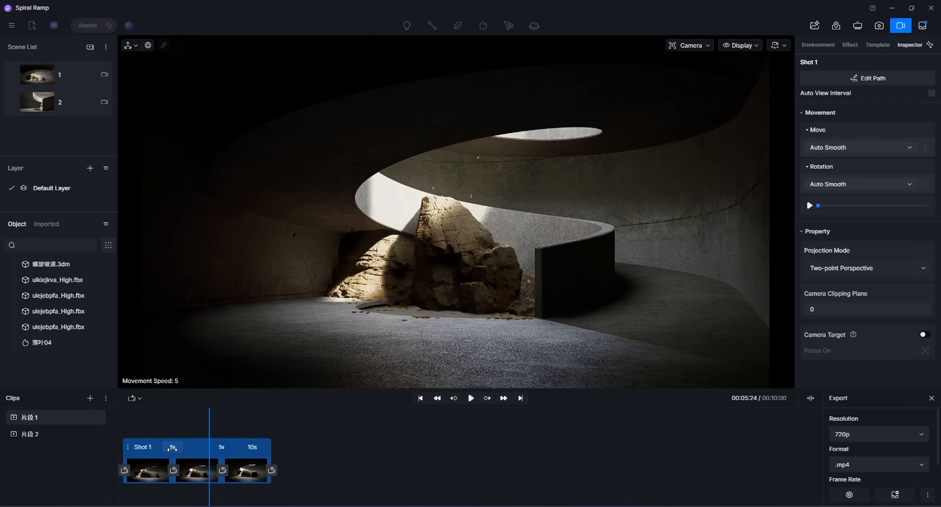
# Step: Rewind to the start and play back the lengthened shot
pyautogui.click(337, 462)
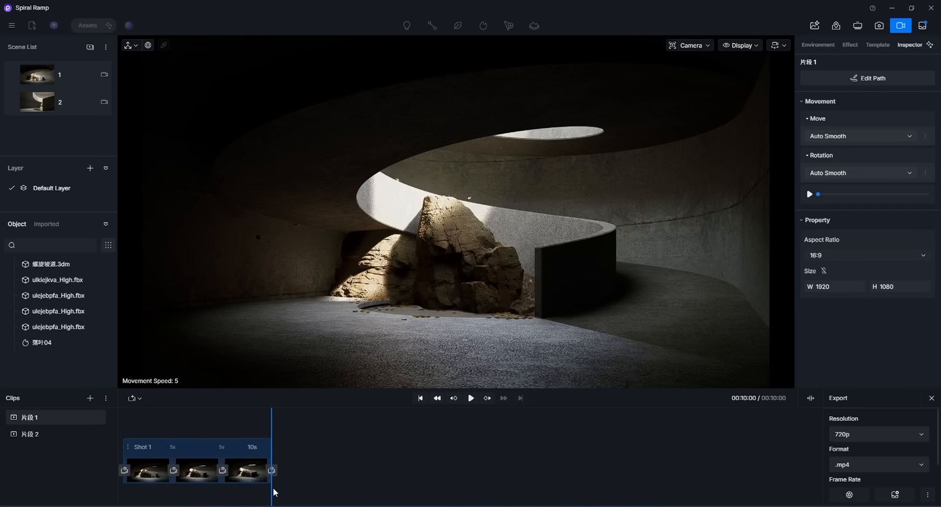
pyautogui.moveTo(271, 488); pyautogui.dragTo(93, 496)
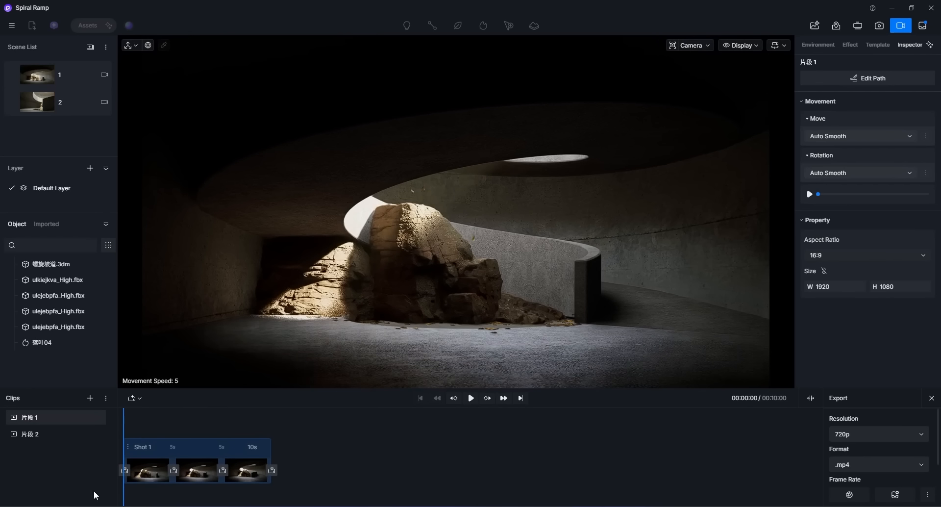
pyautogui.click(471, 398)
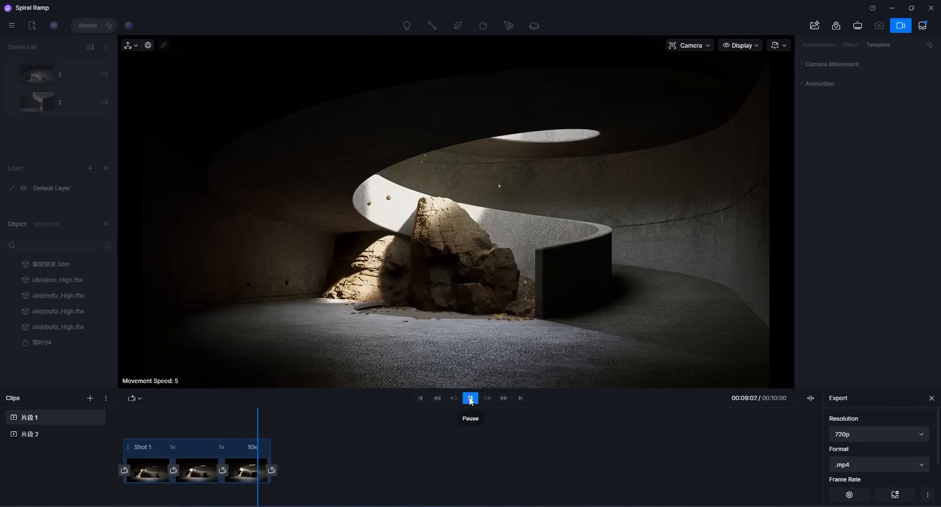
pyautogui.click(470, 399)
# Step: Move the playhead to the clip's end and add a new shot from the current view
pyautogui.click(131, 398)
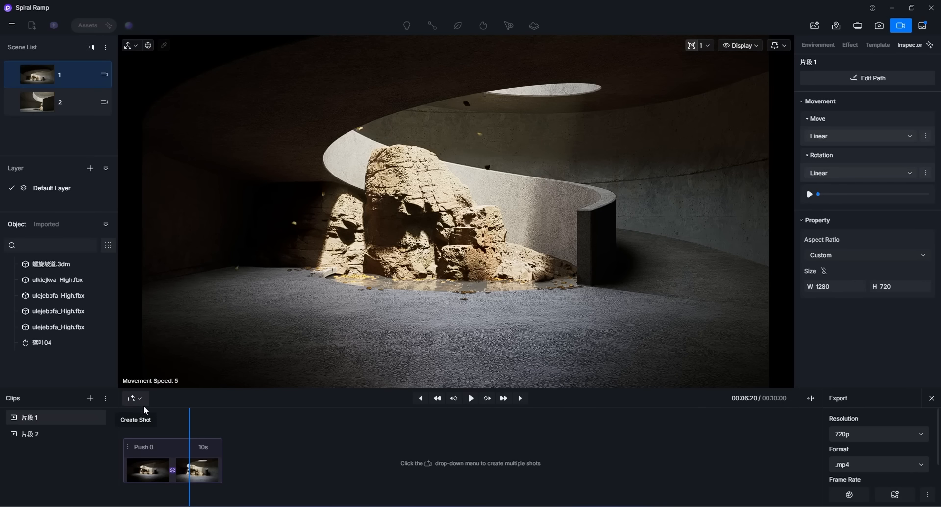
pyautogui.moveTo(189, 416); pyautogui.dragTo(229, 425)
pyautogui.click(131, 397)
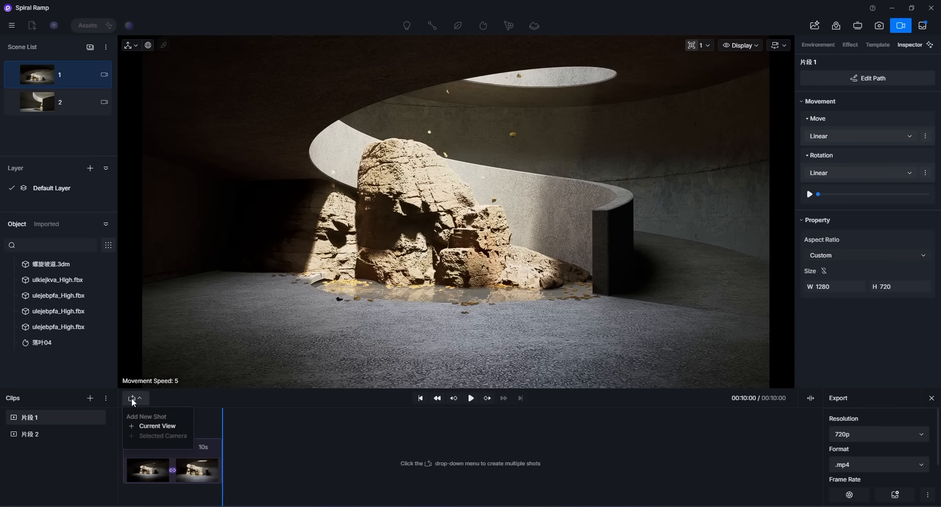
pyautogui.click(154, 426)
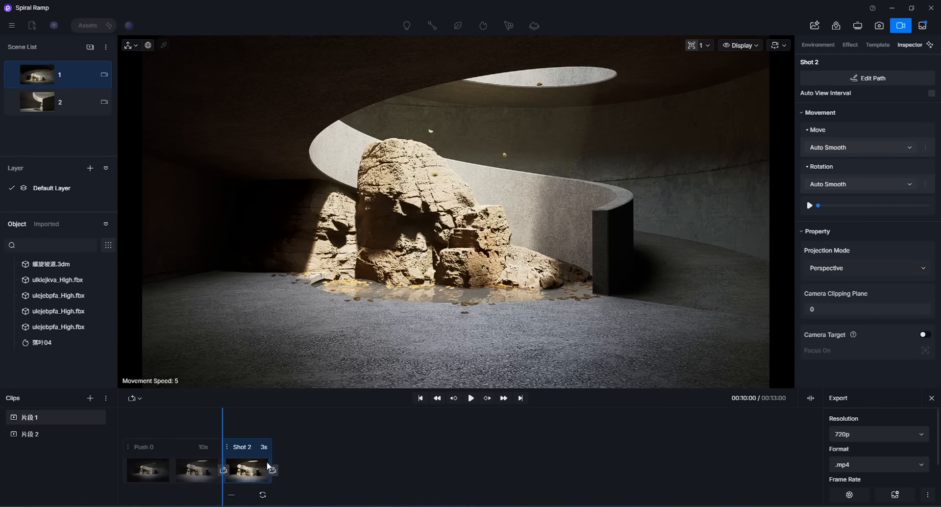
# Step: Move the camera closer to the rock and add a second view keyframe to Shot 2
pyautogui.press('w')
pyautogui.moveTo(412, 313)
pyautogui.mouseDown(button='right')
pyautogui.moveTo(427, 296)
pyautogui.moveTo(412, 297)
pyautogui.mouseUp(button='right')
pyautogui.press('s')
pyautogui.moveTo(248, 469)
pyautogui.click(262, 494)
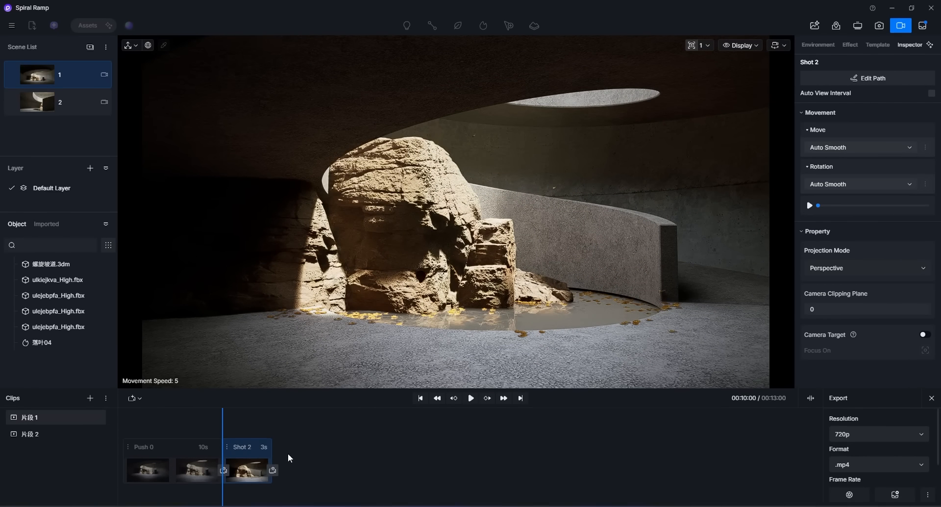
pyautogui.press('q')
pyautogui.moveTo(393, 329); pyautogui.dragTo(393, 334, button='right')
pyautogui.click(273, 470)
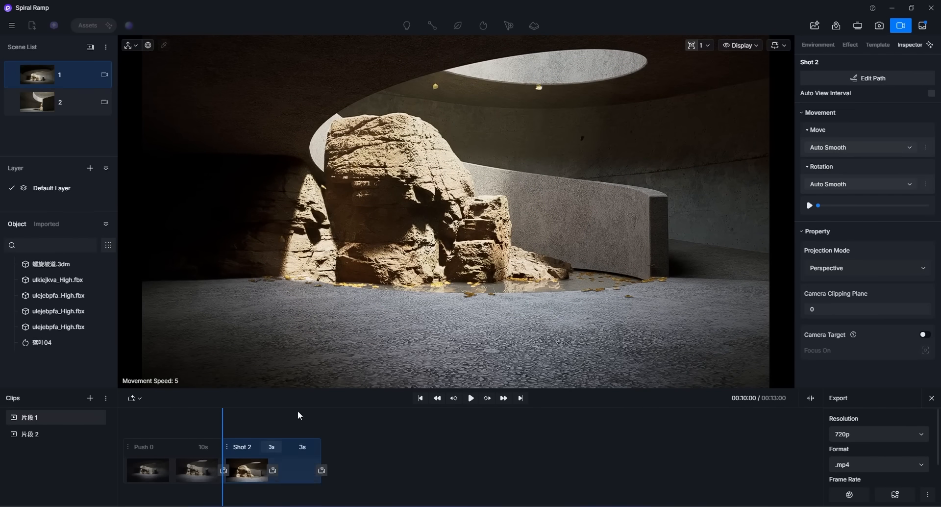
# Step: Rewind and play back the whole clip with both shots
pyautogui.moveTo(231, 432); pyautogui.dragTo(212, 431)
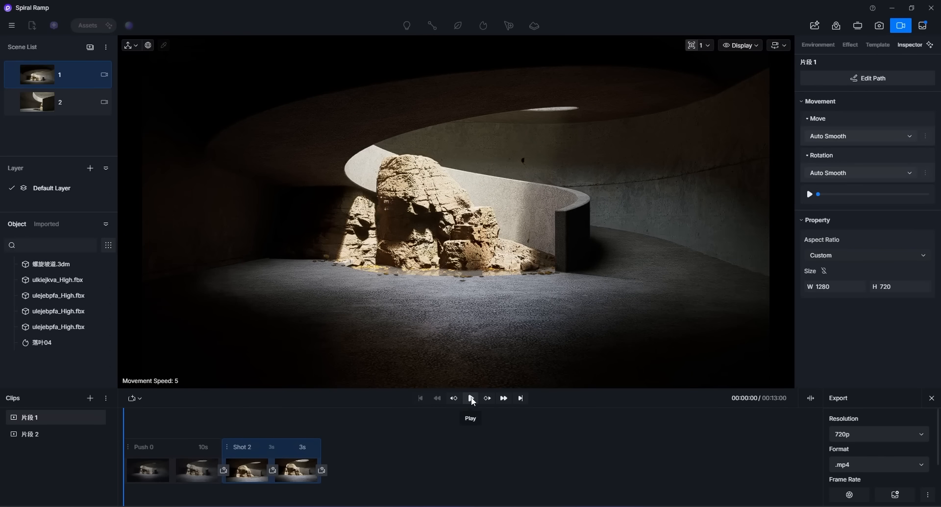
pyautogui.click(470, 397)
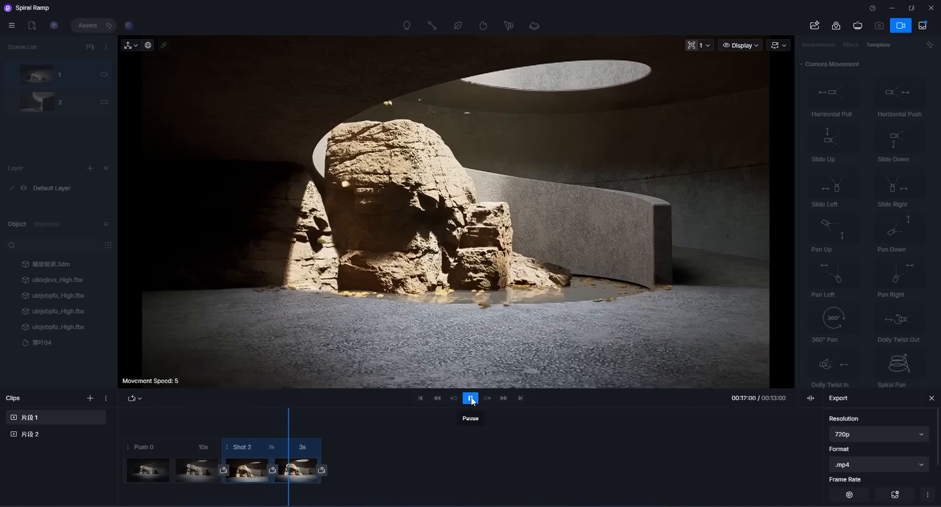
pyautogui.click(472, 401)
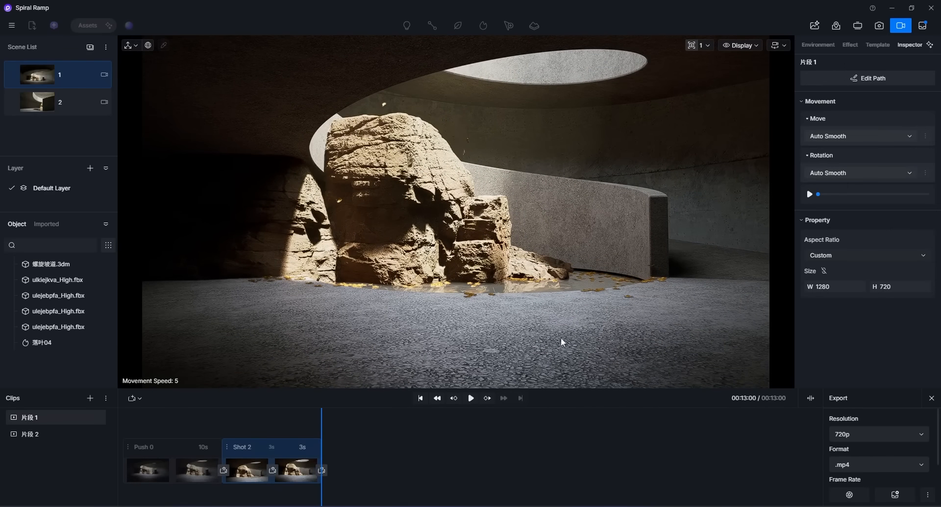
# Step: Select Shot 1 in the timeline and open its camera path for editing
pyautogui.click(286, 426)
pyautogui.click(368, 437)
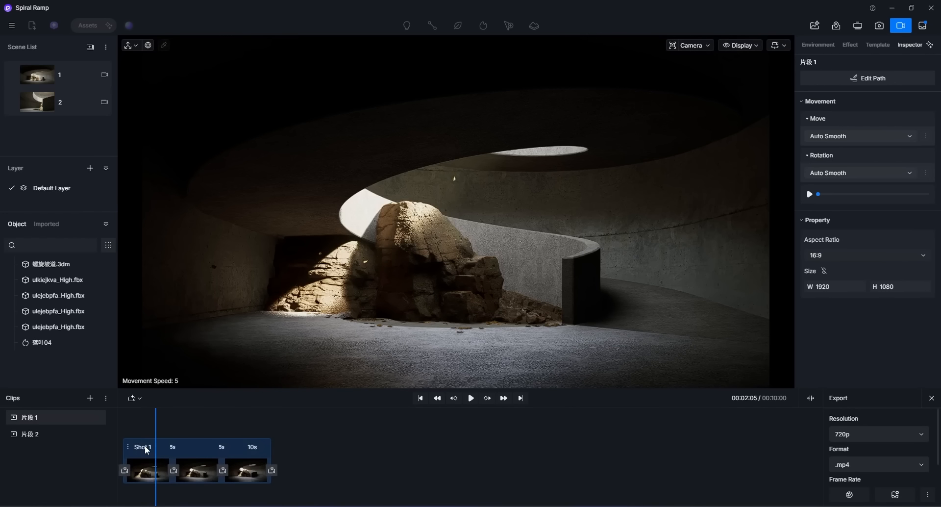
pyautogui.click(145, 445)
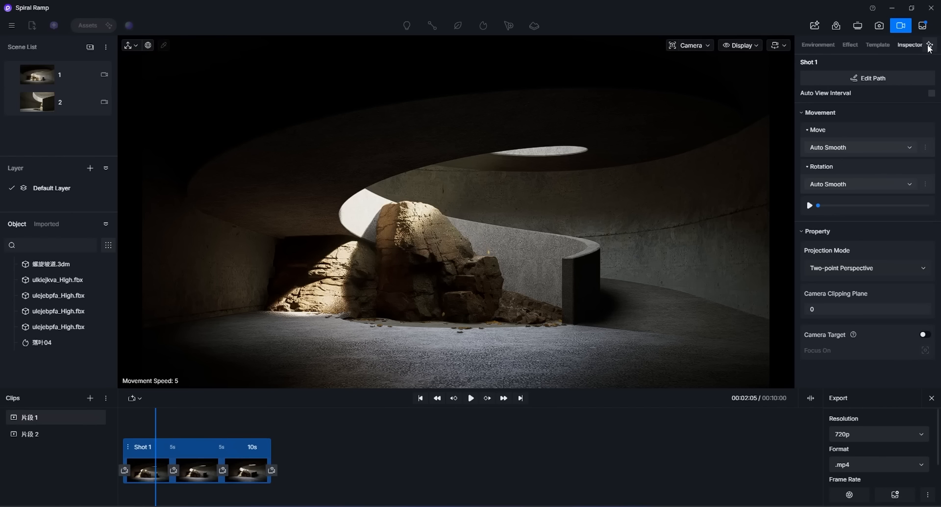
pyautogui.click(866, 78)
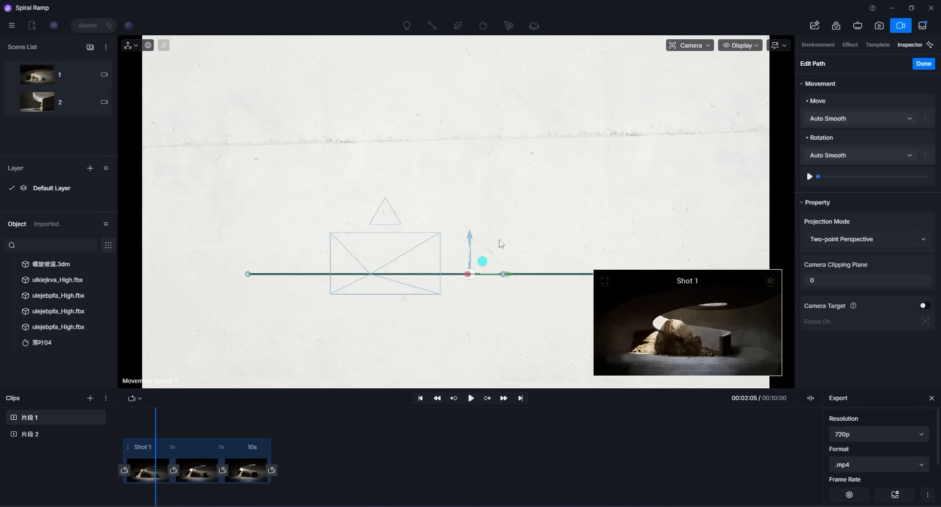
# Step: Curve the camera path by raising the end keyframe's position
pyautogui.moveTo(159, 441); pyautogui.dragTo(191, 438)
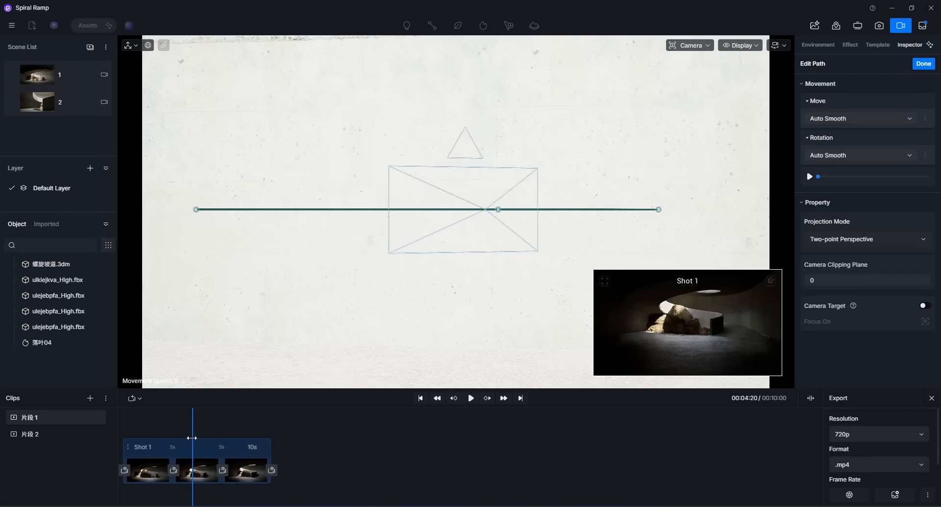
pyautogui.moveTo(498, 209); pyautogui.dragTo(497, 205, button='middle')
pyautogui.click(247, 465)
pyautogui.moveTo(659, 172); pyautogui.dragTo(660, 153)
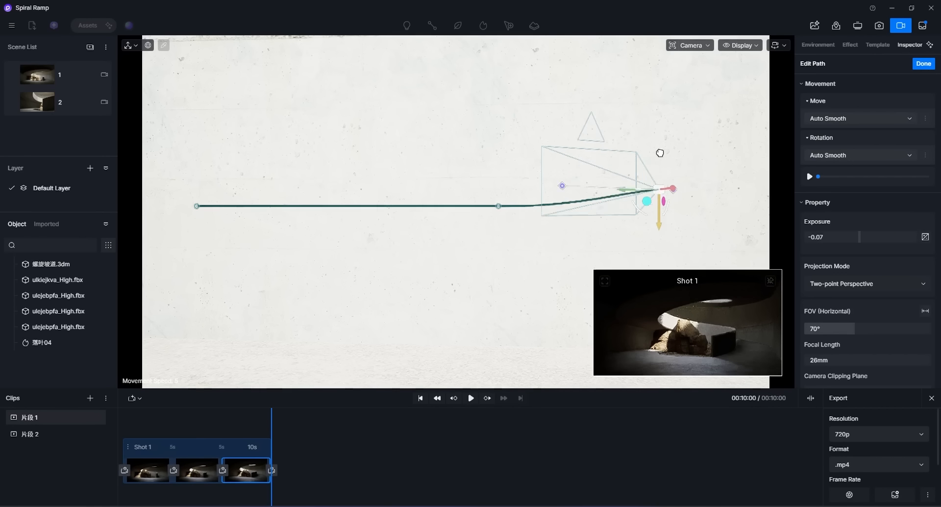
pyautogui.click(498, 206)
pyautogui.moveTo(499, 166); pyautogui.dragTo(500, 190)
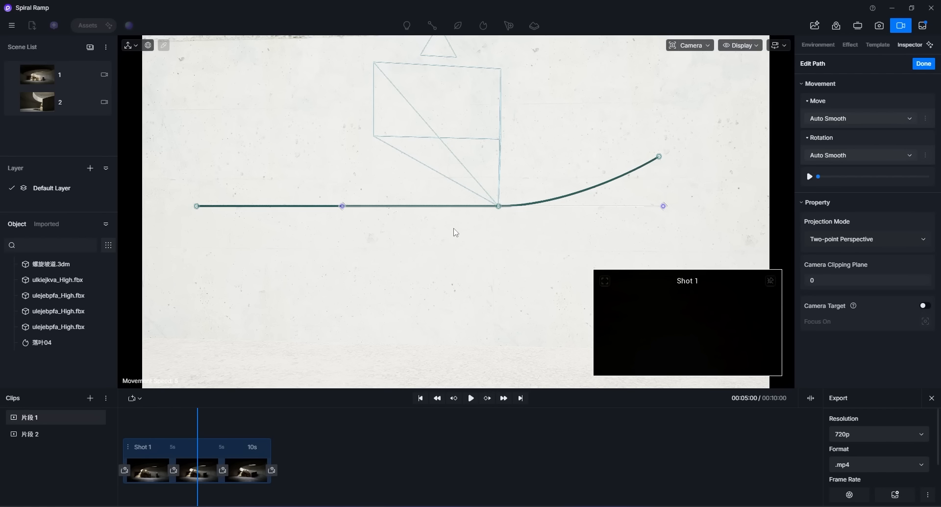
# Step: Raise the middle keyframe's point on the camera path
pyautogui.click(200, 465)
pyautogui.moveTo(495, 205); pyautogui.dragTo(495, 206)
pyautogui.moveTo(198, 428)
pyautogui.mouseDown()
pyautogui.moveTo(229, 430)
pyautogui.moveTo(203, 433)
pyautogui.mouseUp()
pyautogui.moveTo(497, 206); pyautogui.dragTo(507, 170)
# Step: Switch the viewport to perspective view and reshape the path's keyframe points
pyautogui.click(690, 46)
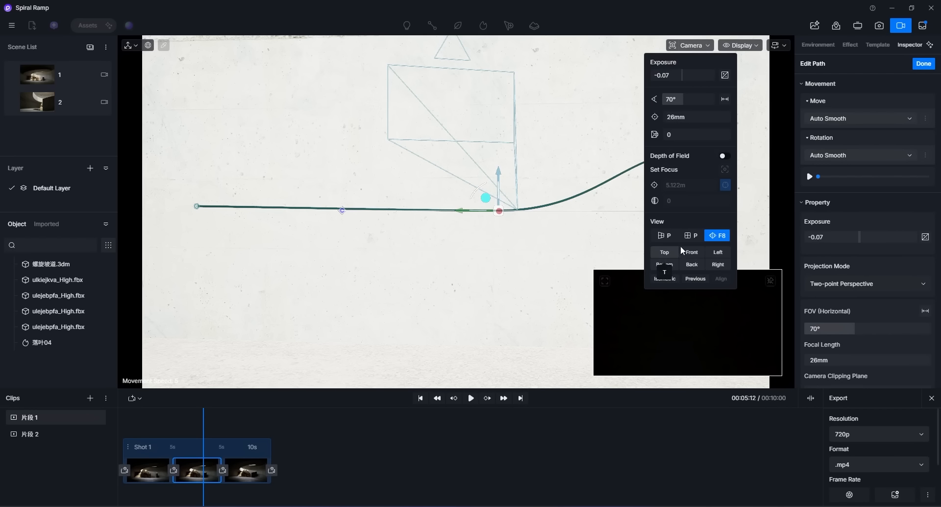
pyautogui.click(664, 235)
pyautogui.moveTo(517, 233); pyautogui.dragTo(518, 206, button='right')
pyautogui.moveTo(569, 153)
pyautogui.mouseDown()
pyautogui.moveTo(578, 79)
pyautogui.moveTo(567, 170)
pyautogui.mouseUp()
pyautogui.moveTo(204, 418); pyautogui.dragTo(202, 418)
pyautogui.moveTo(354, 294); pyautogui.dragTo(351, 296, button='right')
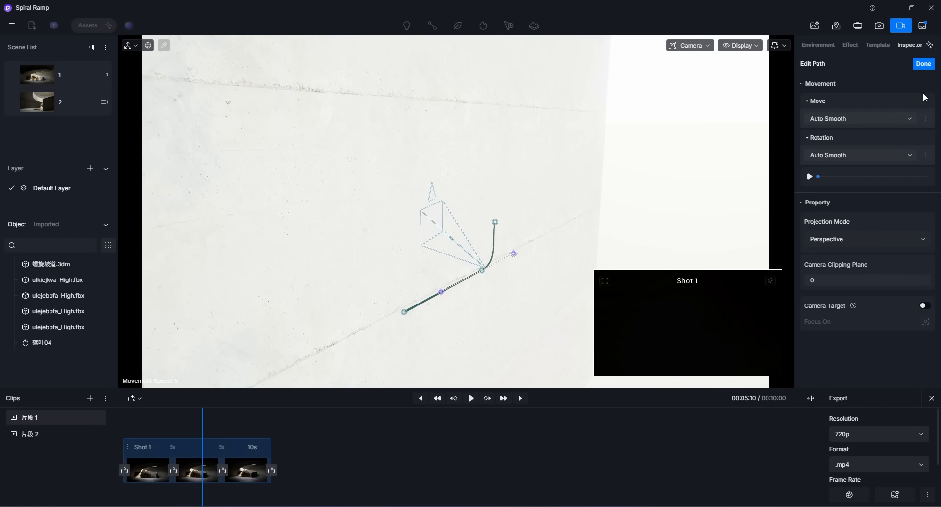
# Step: Finish editing the path and rewind the playhead to the start
pyautogui.click(924, 65)
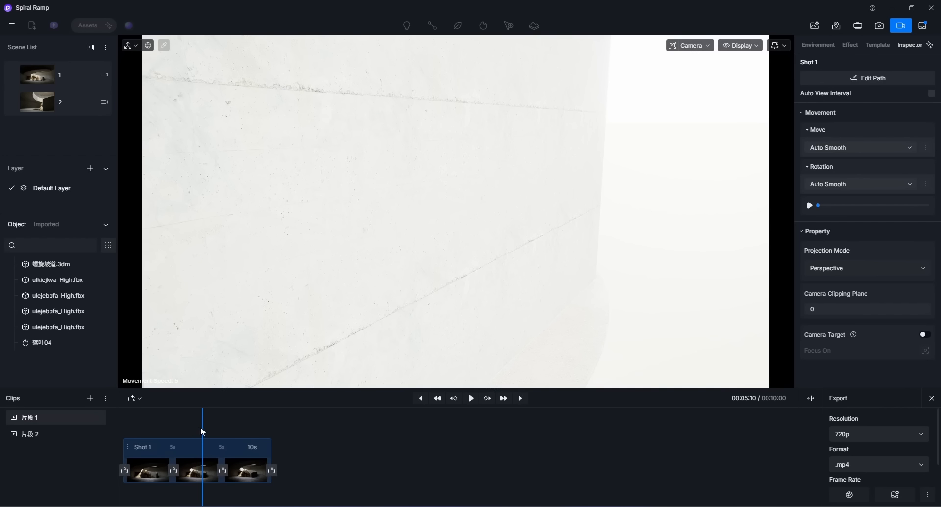
pyautogui.moveTo(201, 425); pyautogui.dragTo(122, 430)
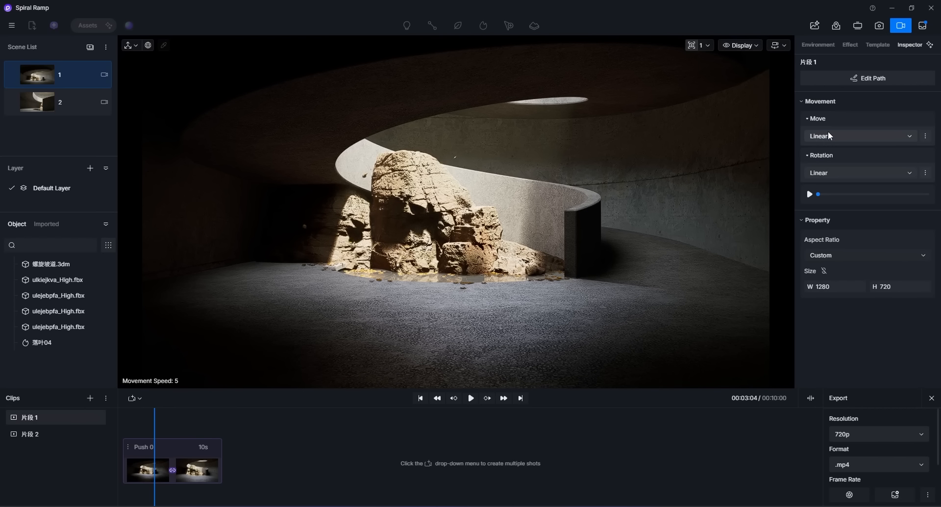
# Step: Open the Move interpolation options for clip 片段 1
pyautogui.click(831, 135)
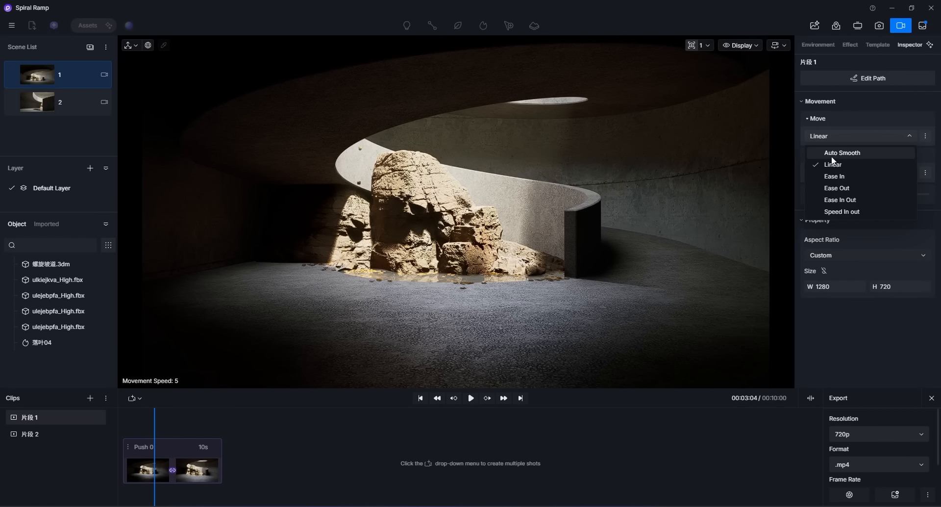
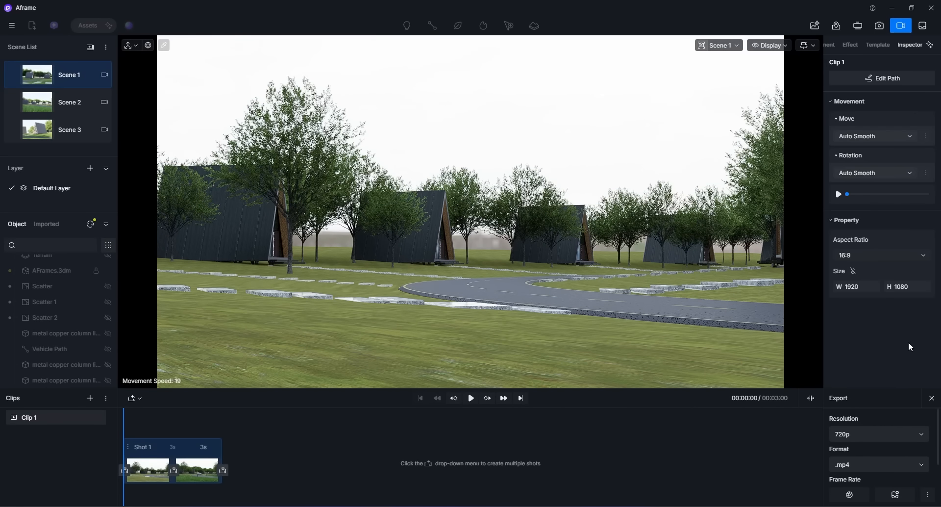
# Step: Switch the clip's aspect ratio to 4:3, then 1:1, and back to 16:9
pyautogui.click(885, 256)
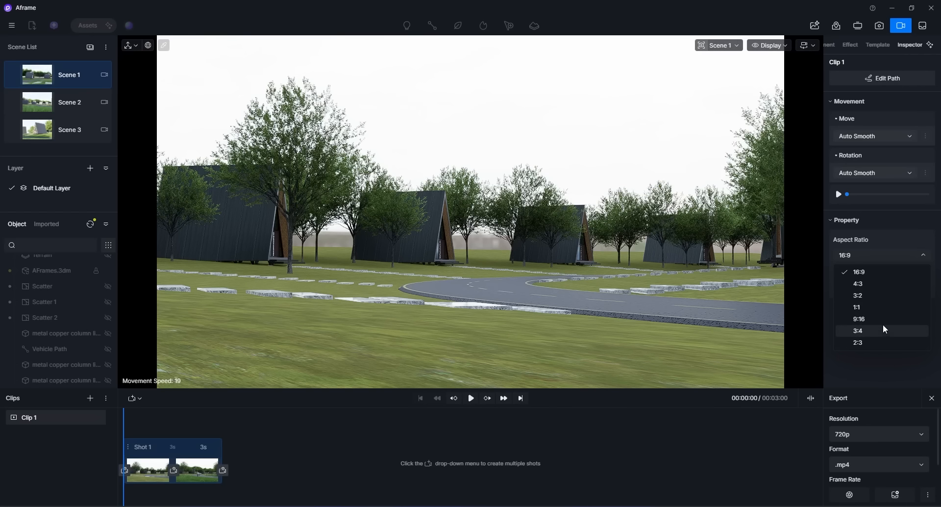
pyautogui.click(878, 282)
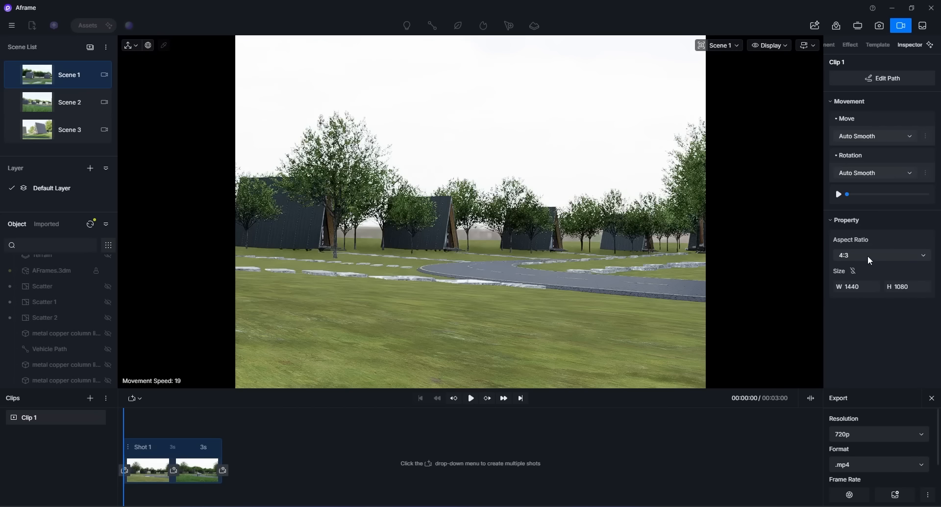
pyautogui.click(867, 254)
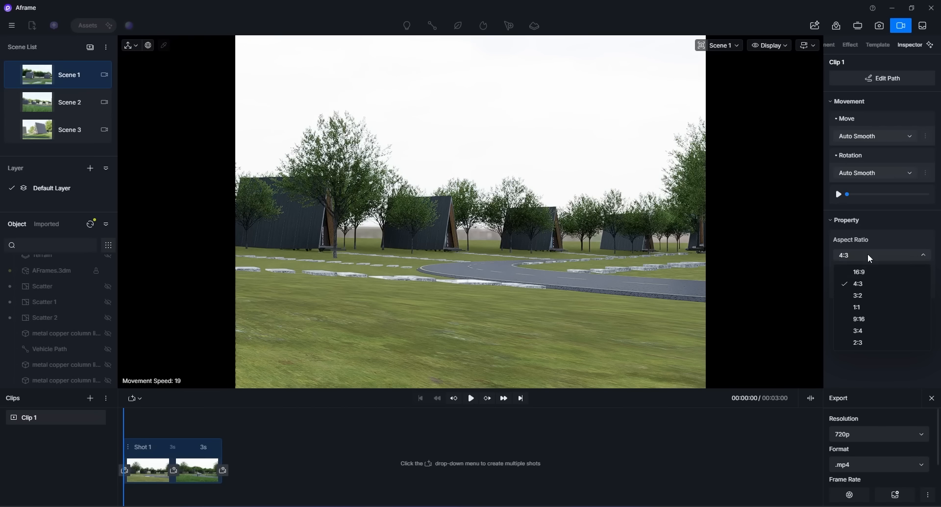
pyautogui.click(860, 306)
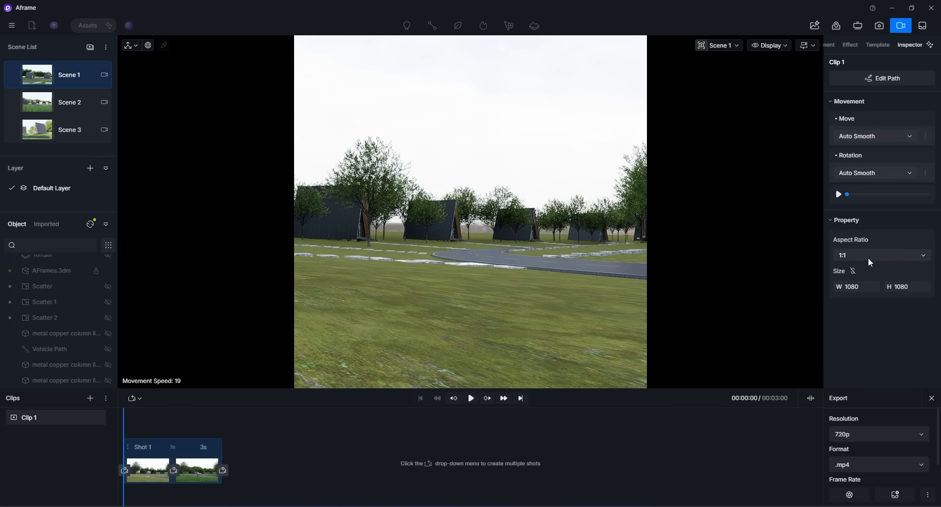
pyautogui.click(868, 254)
pyautogui.click(857, 273)
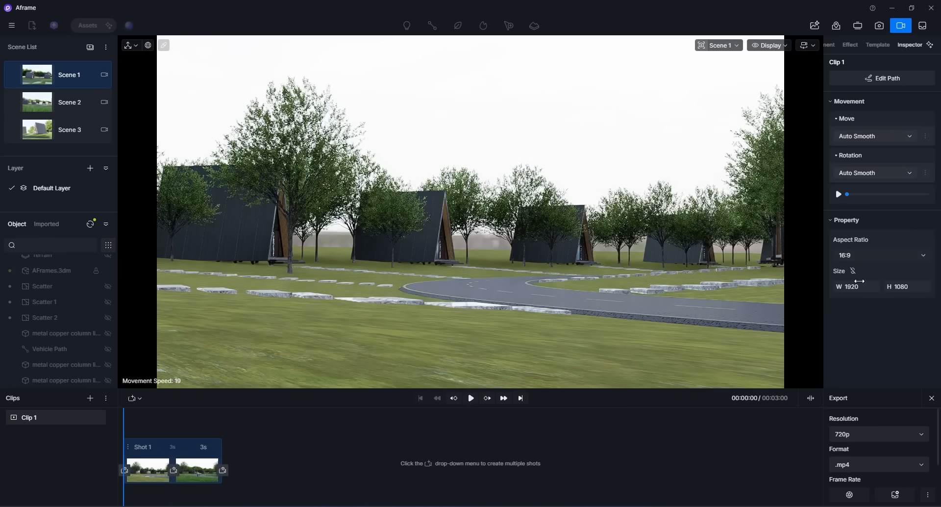
# Step: Stretch the frame width to a custom size of about 1996 × 1095, then restore the 16:9 aspect ratio
pyautogui.moveTo(859, 286)
pyautogui.mouseDown()
pyautogui.moveTo(916, 286)
pyautogui.moveTo(803, 286)
pyautogui.moveTo(939, 286)
pyautogui.moveTo(854, 286)
pyautogui.moveTo(870, 287)
pyautogui.mouseUp()
pyautogui.click(852, 272)
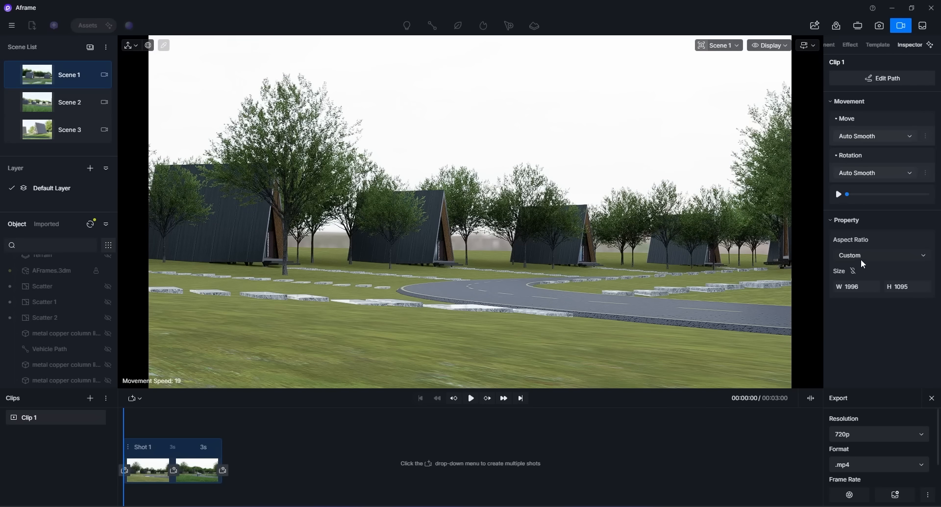
pyautogui.click(860, 255)
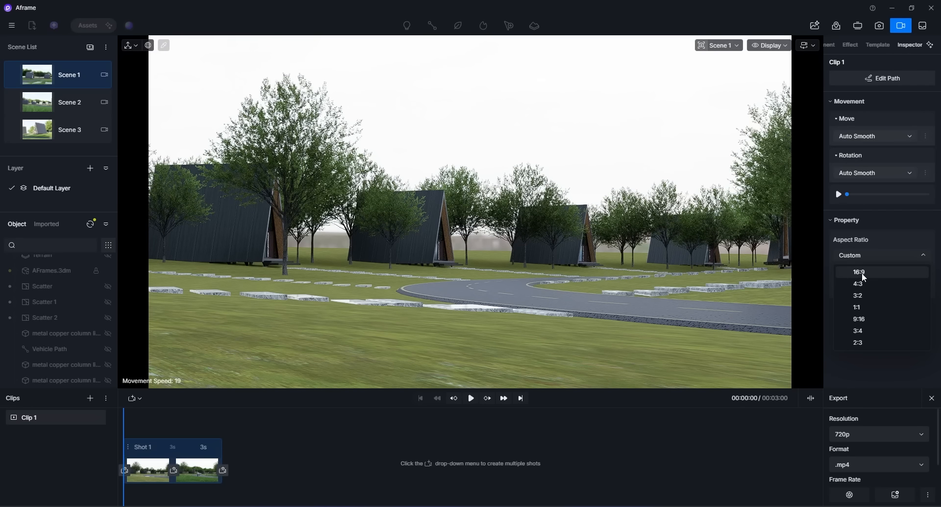
pyautogui.click(861, 273)
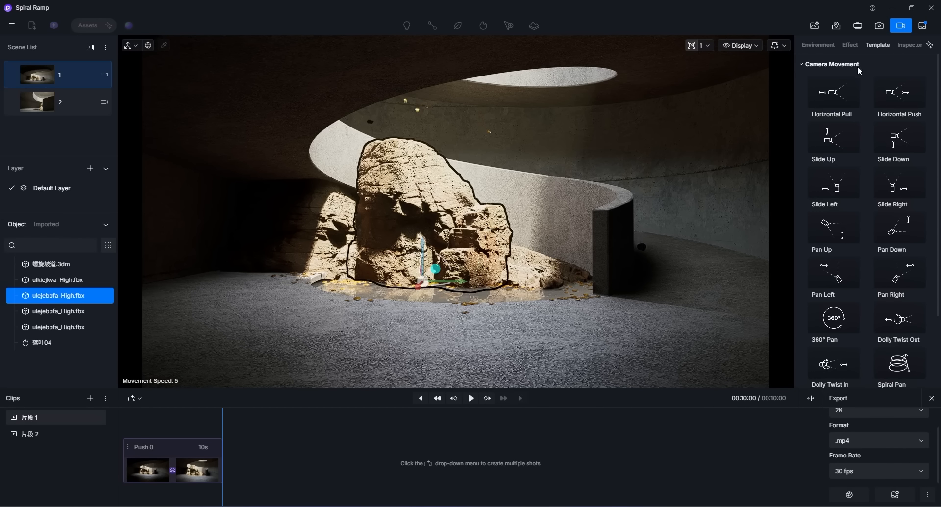
# Step: Apply the Horizontal Pull camera movement template to the clip in the Spiral Ramp scene
pyautogui.click(801, 62)
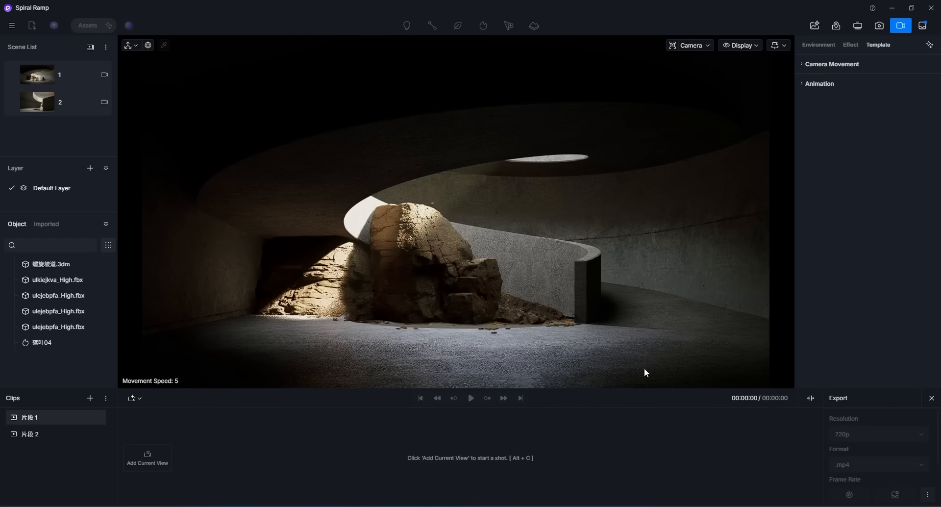
pyautogui.click(805, 63)
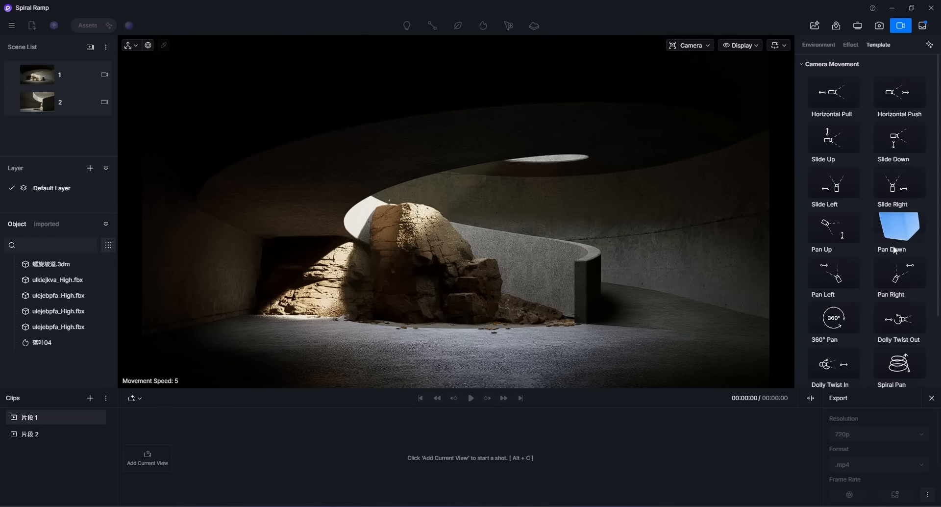
pyautogui.scroll(-3, 892, 245)
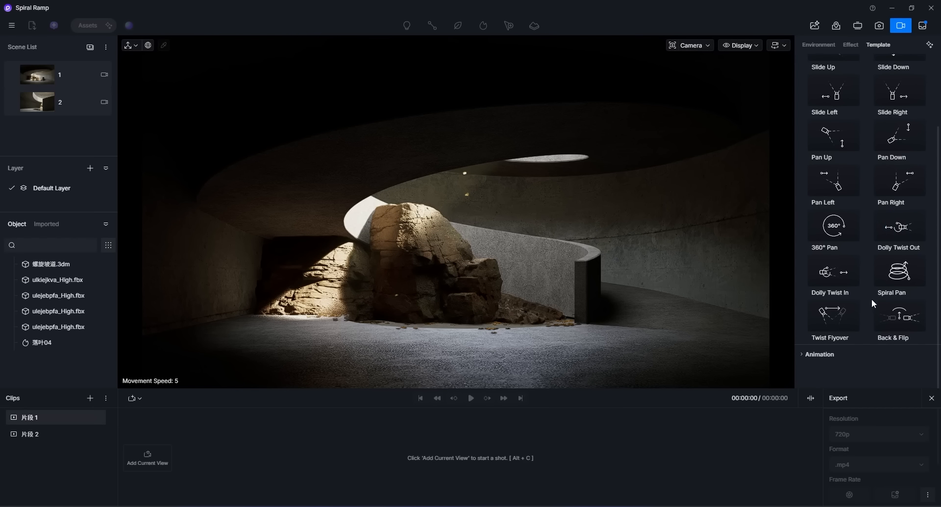
pyautogui.scroll(3, 871, 298)
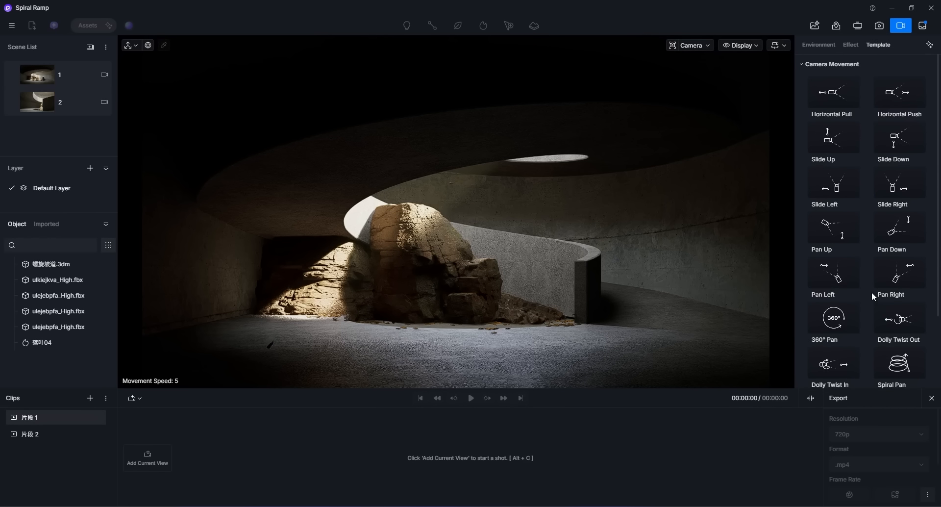
pyautogui.click(845, 95)
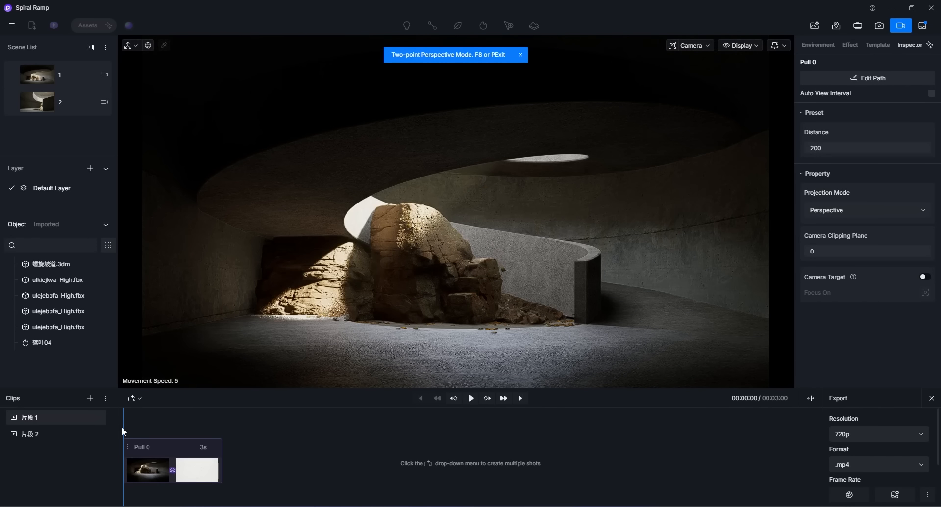
# Step: Play back the clip's camera movement from the start
pyautogui.moveTo(123, 426); pyautogui.dragTo(85, 432)
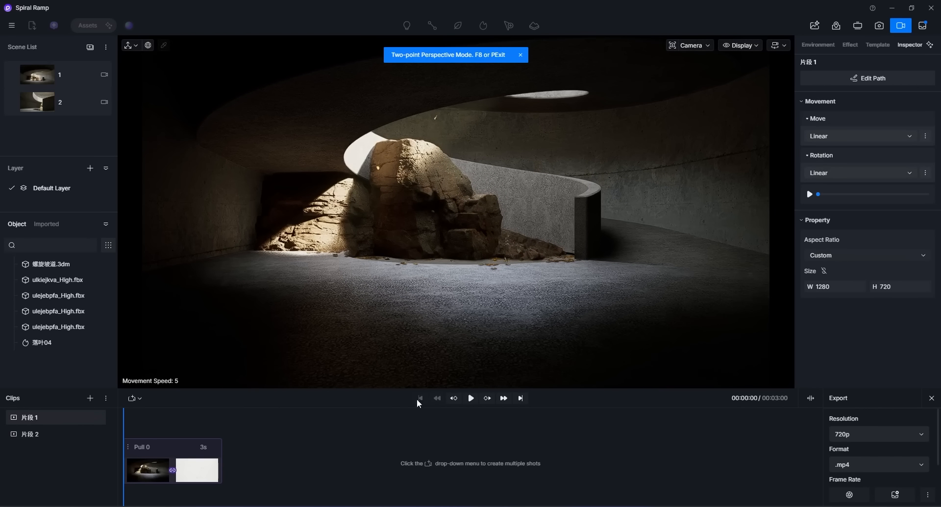
pyautogui.click(471, 399)
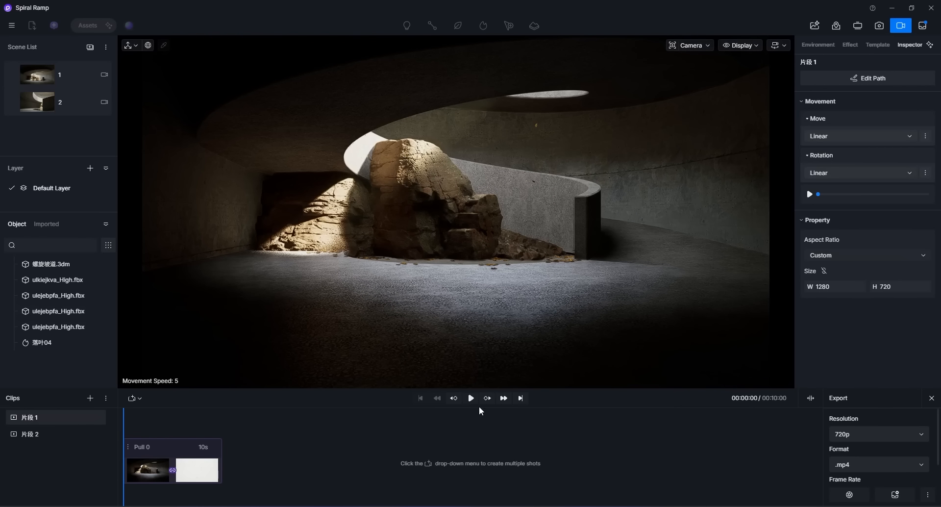
pyautogui.click(471, 399)
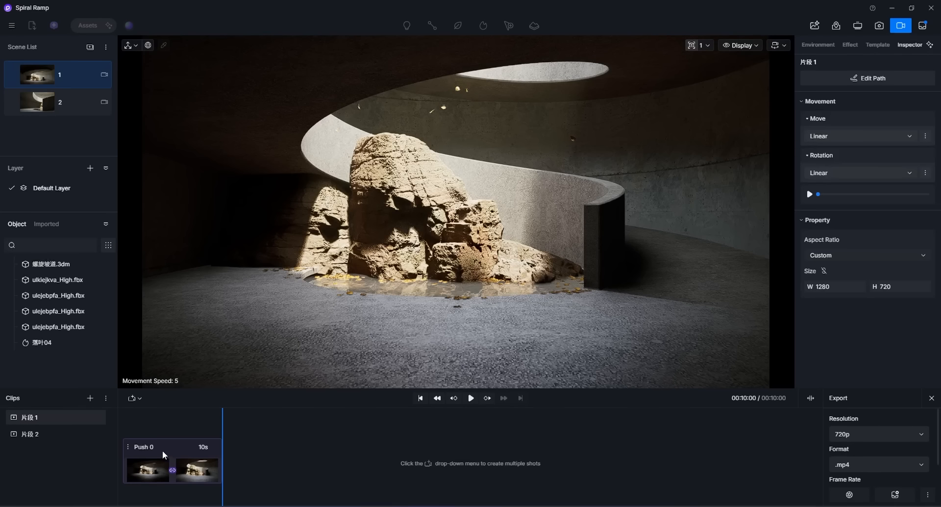
# Step: Set the Push shot's preset distance to about 201.5
pyautogui.click(147, 447)
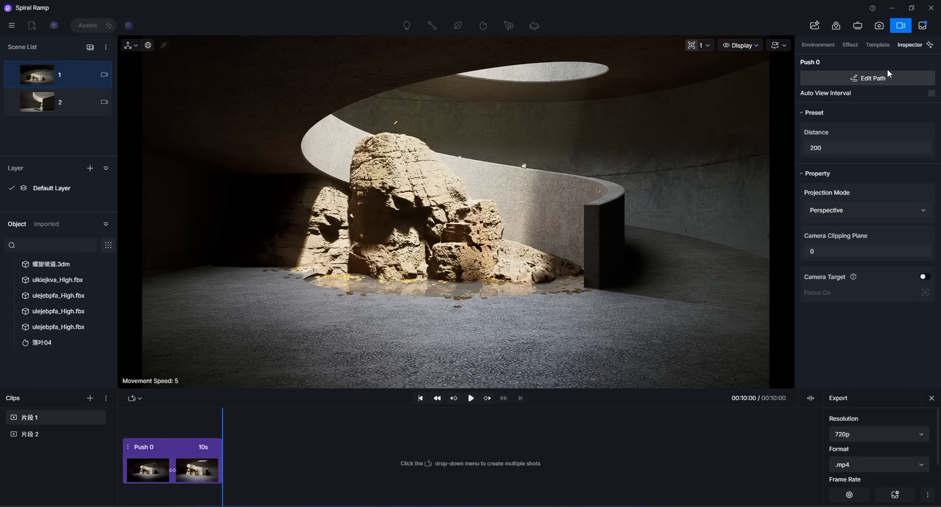
pyautogui.moveTo(832, 149)
pyautogui.mouseDown()
pyautogui.moveTo(890, 148)
pyautogui.moveTo(788, 151)
pyautogui.moveTo(931, 153)
pyautogui.moveTo(838, 154)
pyautogui.mouseUp()
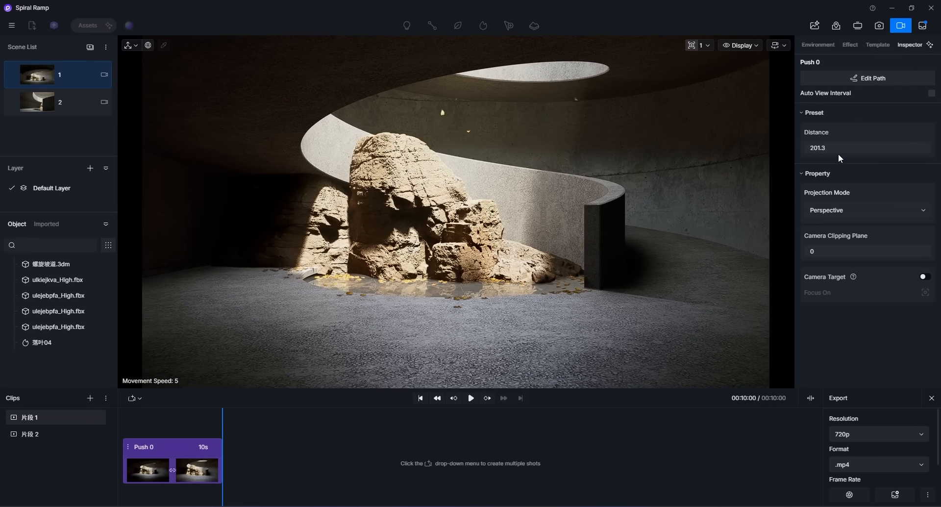
# Step: Switch the Push shot's projection mode to Parallel, then Two-point Perspective, and back to Perspective
pyautogui.click(842, 210)
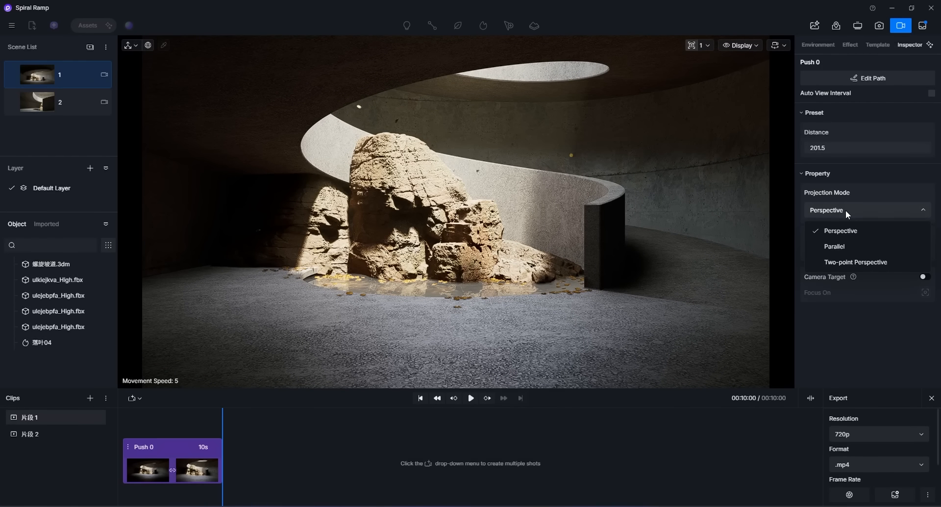
pyautogui.click(839, 245)
pyautogui.click(845, 210)
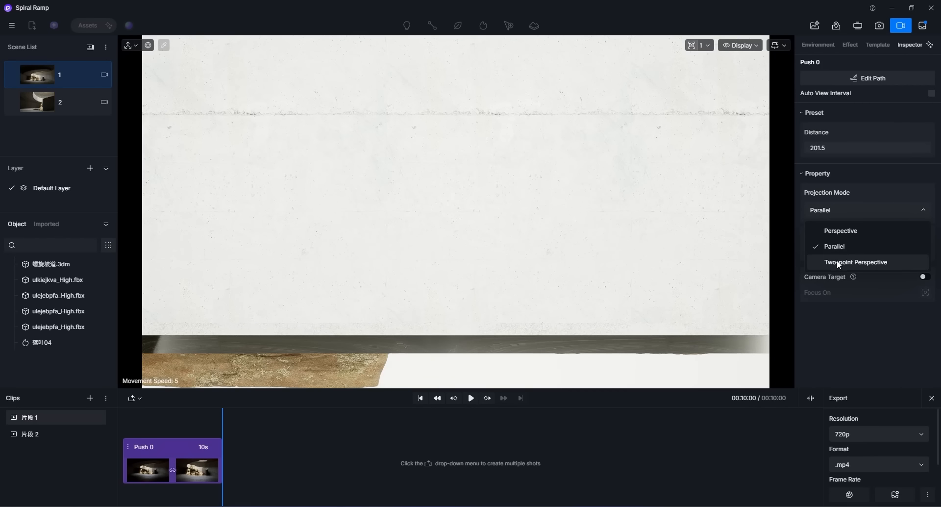
pyautogui.click(833, 260)
pyautogui.click(836, 215)
pyautogui.click(831, 229)
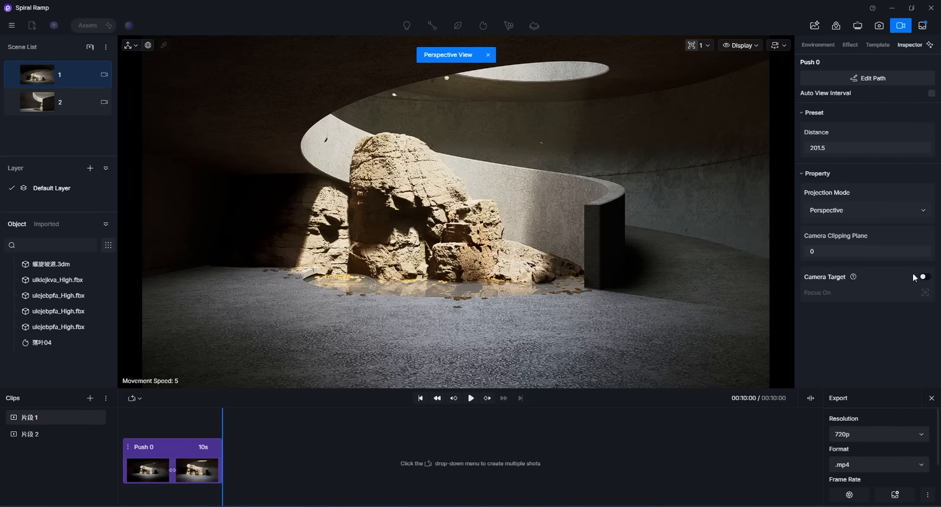
# Step: Turn on Camera Target for the shot and activate picking a focus object
pyautogui.click(924, 277)
pyautogui.click(925, 292)
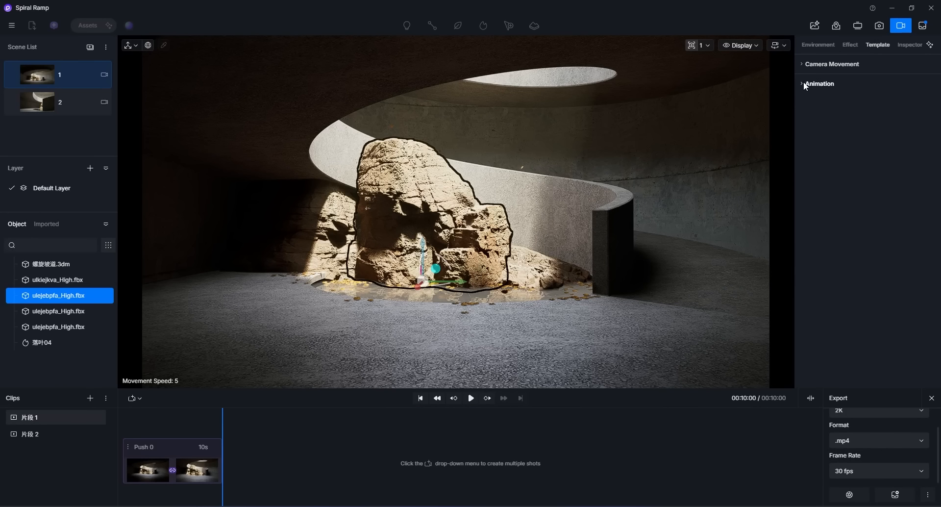
# Step: Expand the Animation templates and select, then deselect, the ramp model
pyautogui.click(804, 84)
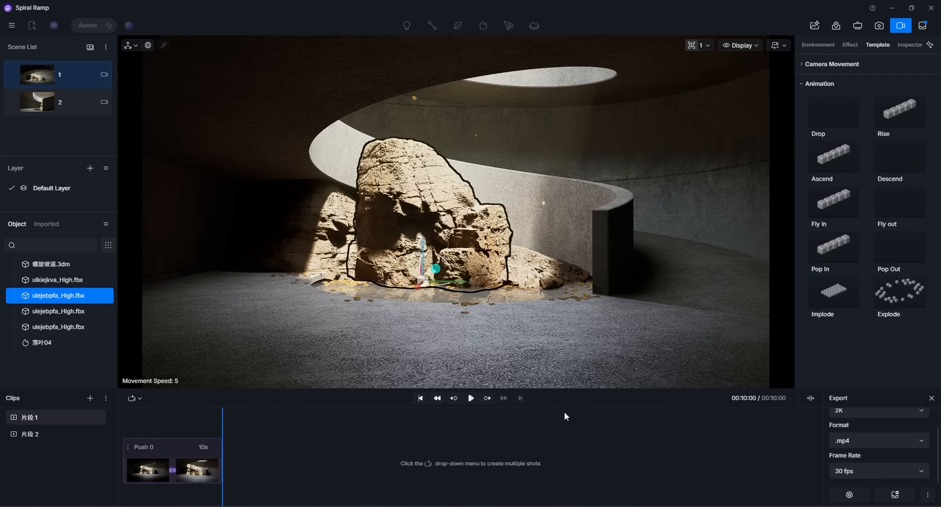
pyautogui.click(583, 352)
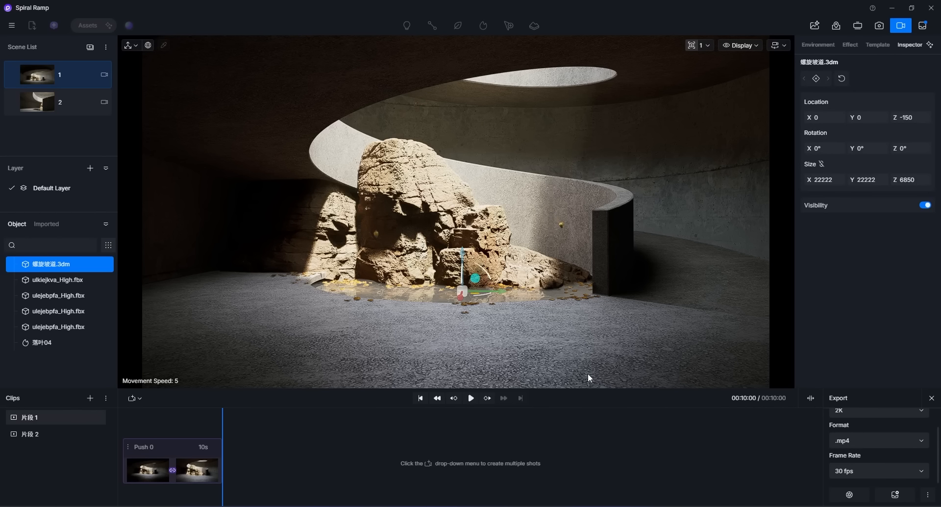
pyautogui.press('Escape')
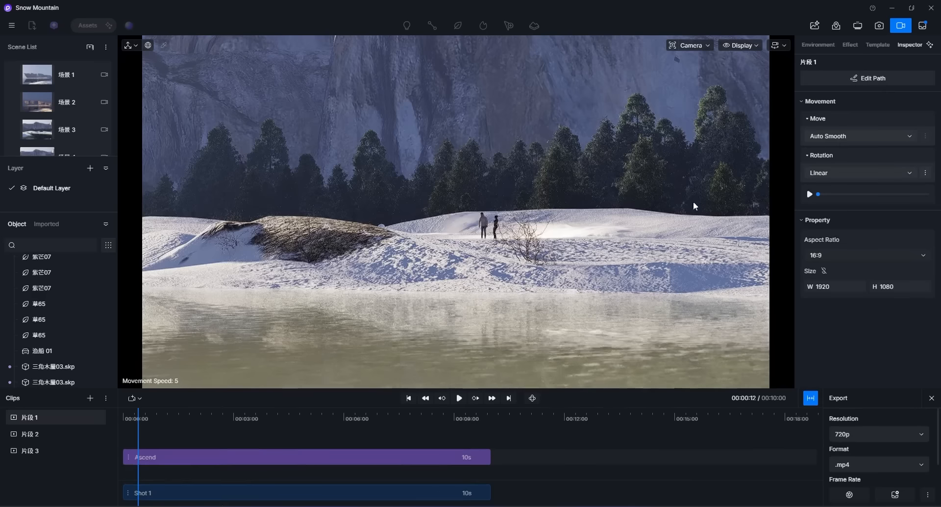
# Step: Add the two A-frame cabins as the objects of an Ascend animation in the Snow Mountain clip
pyautogui.click(459, 398)
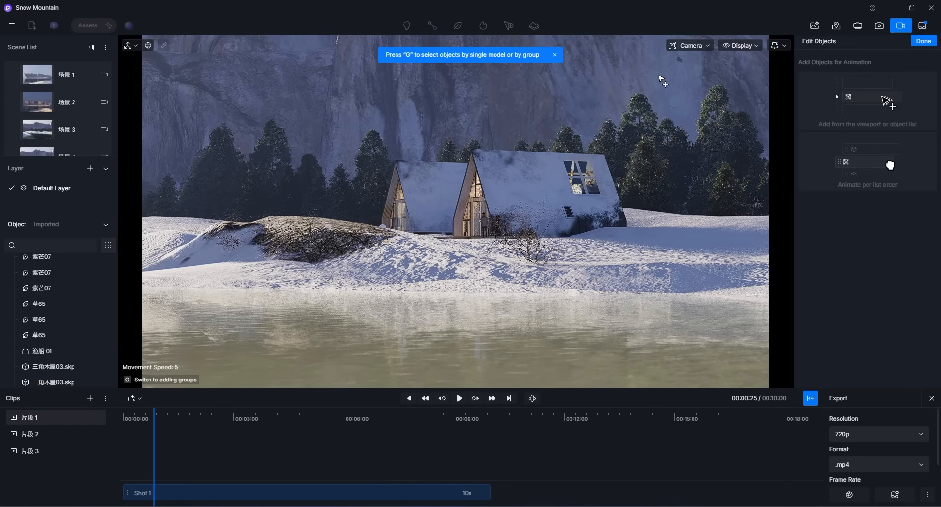
pyautogui.click(525, 202)
pyautogui.click(468, 210)
pyautogui.click(553, 207)
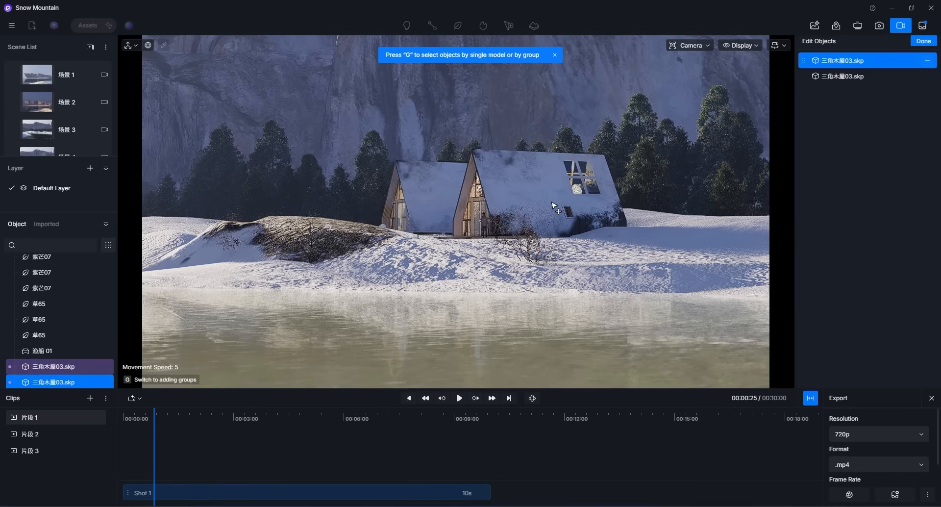
pyautogui.click(923, 43)
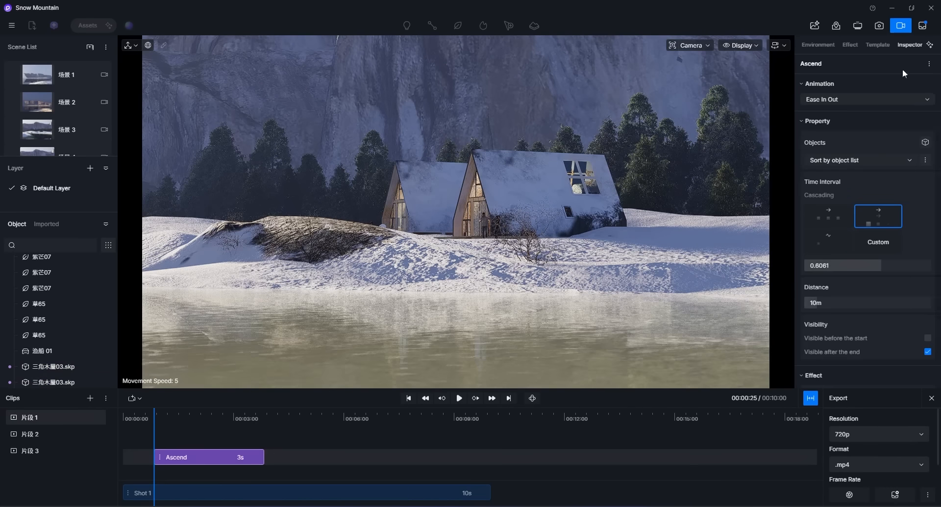
# Step: Set the Ascend animation's duration to 10 seconds
pyautogui.click(458, 397)
pyautogui.doubleClick(240, 459)
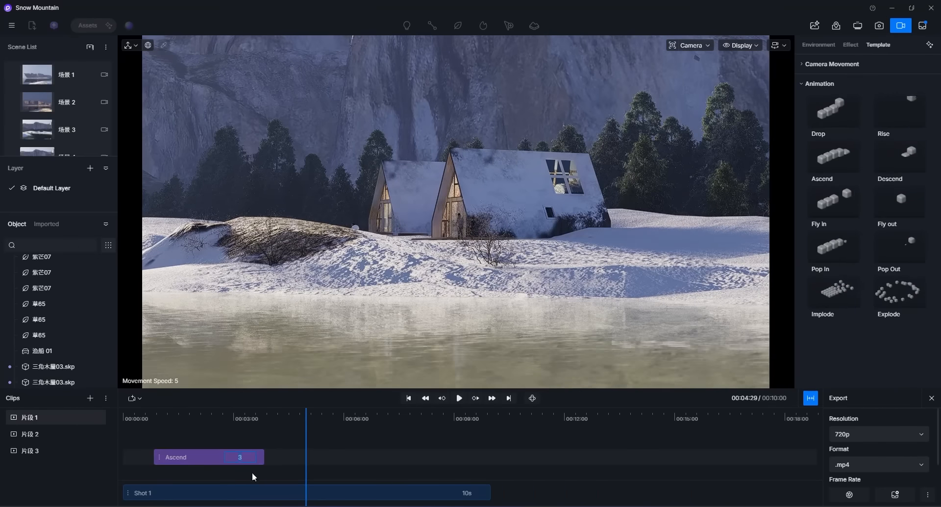
pyautogui.write('10')
pyautogui.press('Return')
# Step: Set the Ascend animation's rise distance to about 4.98 m
pyautogui.moveTo(306, 424); pyautogui.dragTo(436, 453)
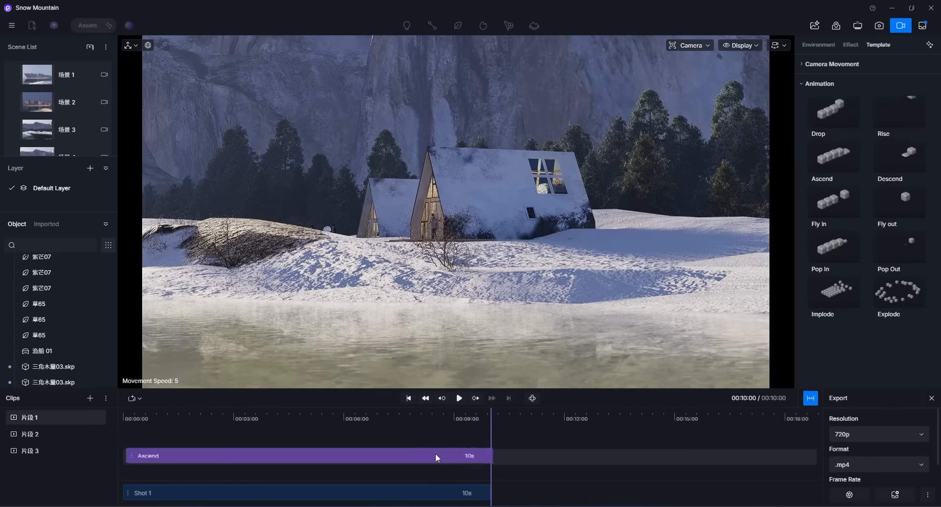
pyautogui.moveTo(495, 439); pyautogui.dragTo(468, 442)
pyautogui.click(402, 456)
pyautogui.moveTo(366, 436); pyautogui.dragTo(411, 427)
pyautogui.moveTo(825, 302)
pyautogui.mouseDown()
pyautogui.moveTo(833, 302)
pyautogui.moveTo(817, 302)
pyautogui.mouseUp()
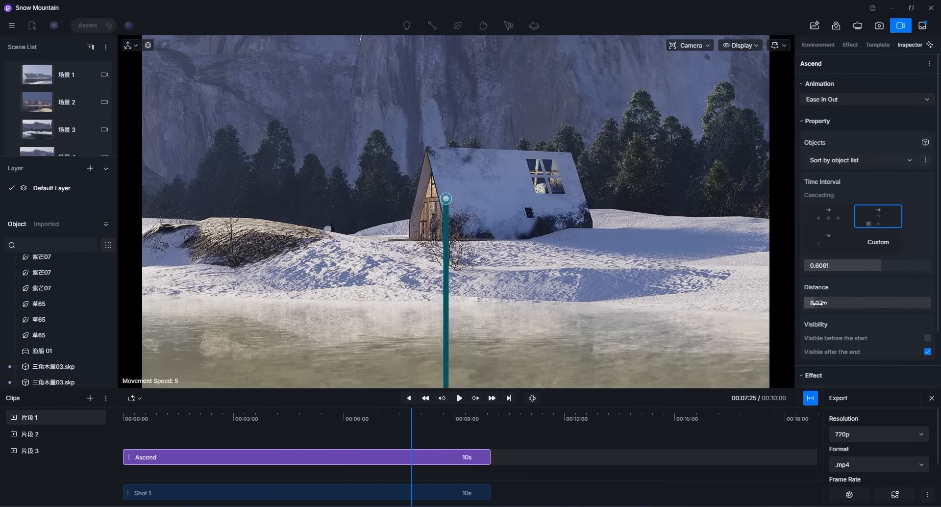
# Step: Browse the Ascend animation's object sort order and time interval options
pyautogui.click(872, 161)
pyautogui.click(872, 161)
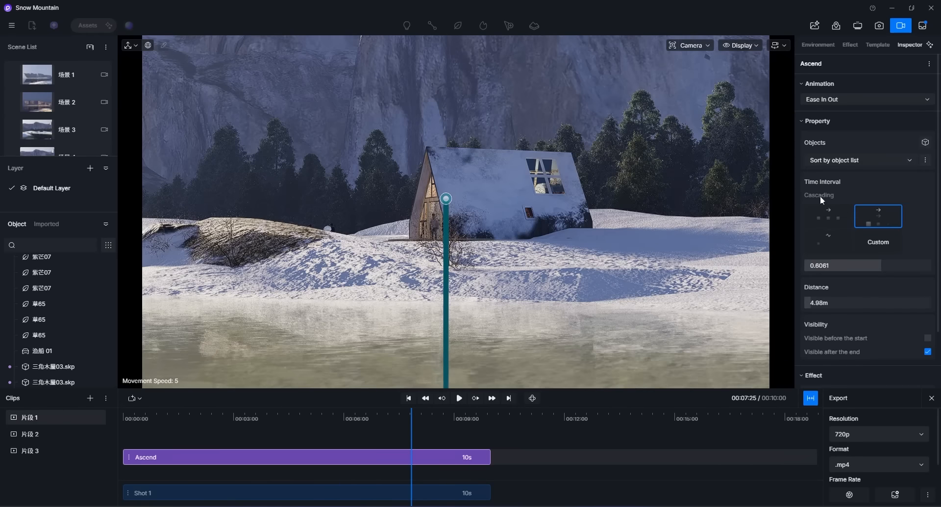
pyautogui.scroll(-2, 835, 212)
pyautogui.click(827, 189)
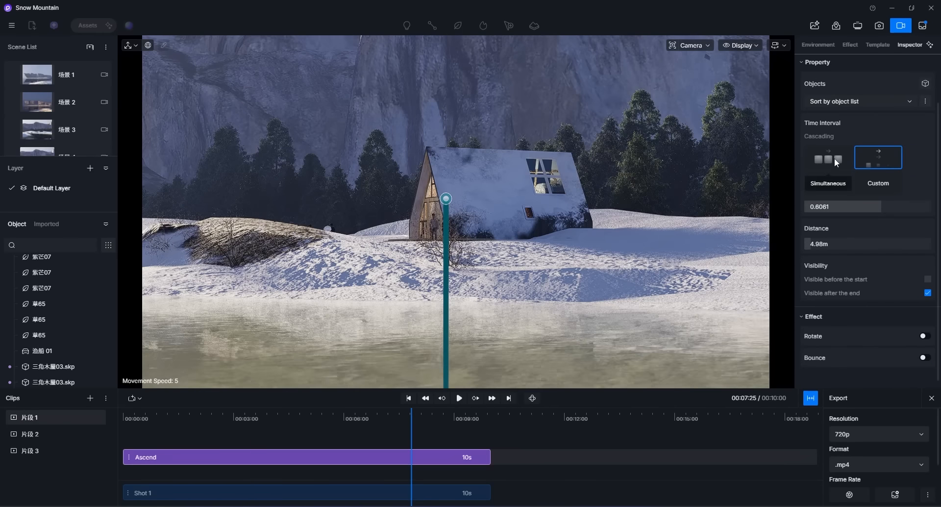
# Step: Set the Ascend animation's time interval to Simultaneous
pyautogui.click(409, 425)
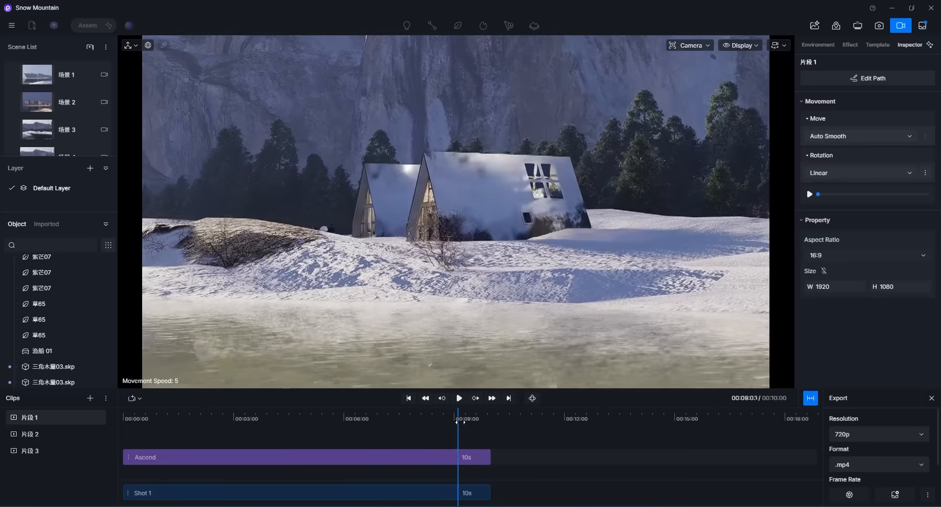
pyautogui.click(391, 456)
pyautogui.moveTo(449, 430); pyautogui.dragTo(473, 431)
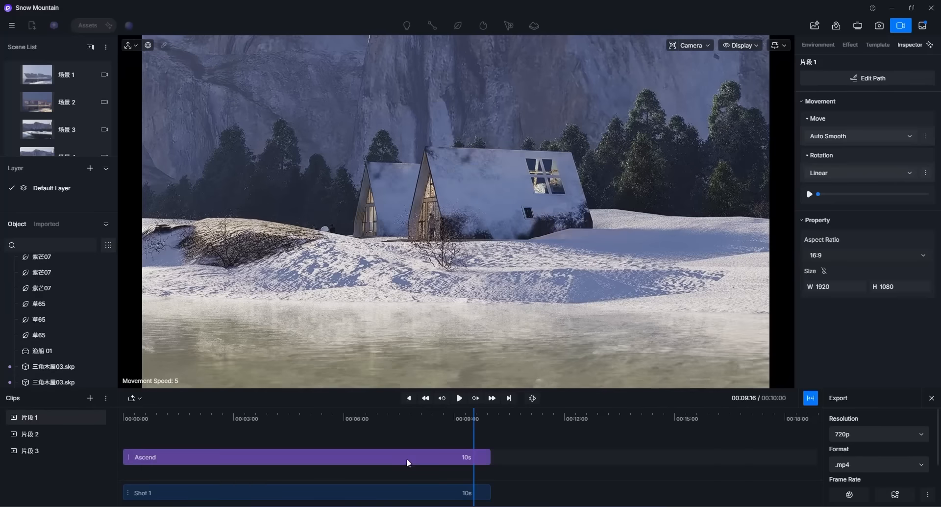
pyautogui.click(407, 456)
pyautogui.click(829, 234)
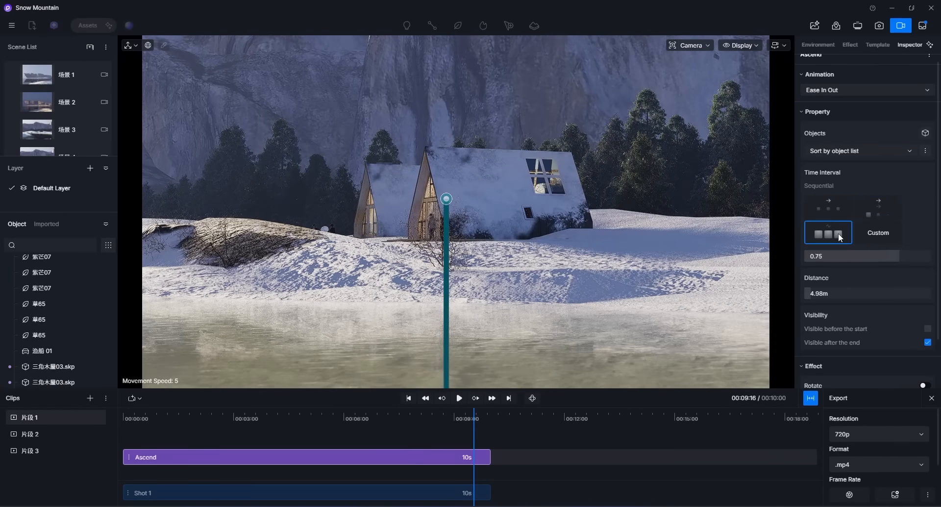
# Step: Turn on the Rotate effect for the Ascend animation
pyautogui.moveTo(473, 432)
pyautogui.mouseDown()
pyautogui.moveTo(255, 432)
pyautogui.moveTo(483, 432)
pyautogui.mouseUp()
pyautogui.scroll(-2, 903, 228)
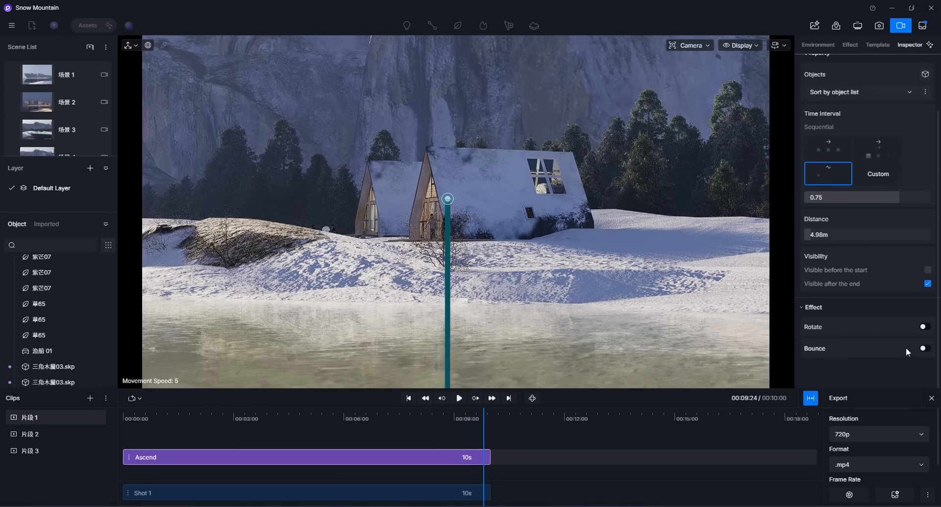
pyautogui.click(923, 327)
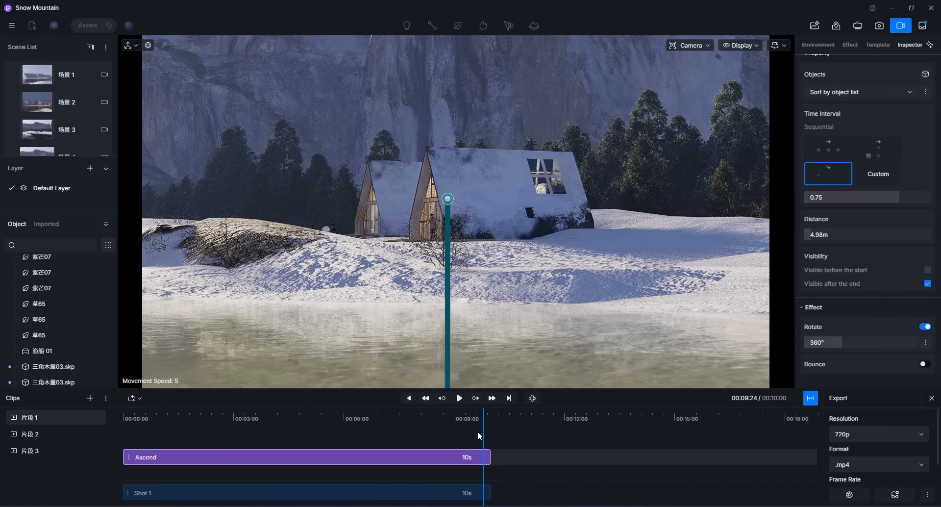
# Step: Play the animation from the start to preview the rising, rotating house
pyautogui.moveTo(441, 430); pyautogui.dragTo(138, 426)
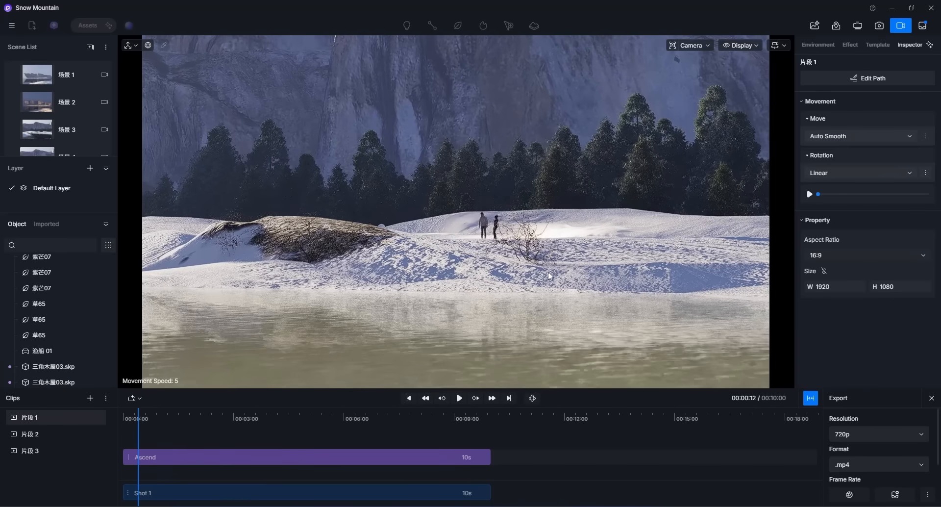
pyautogui.click(459, 398)
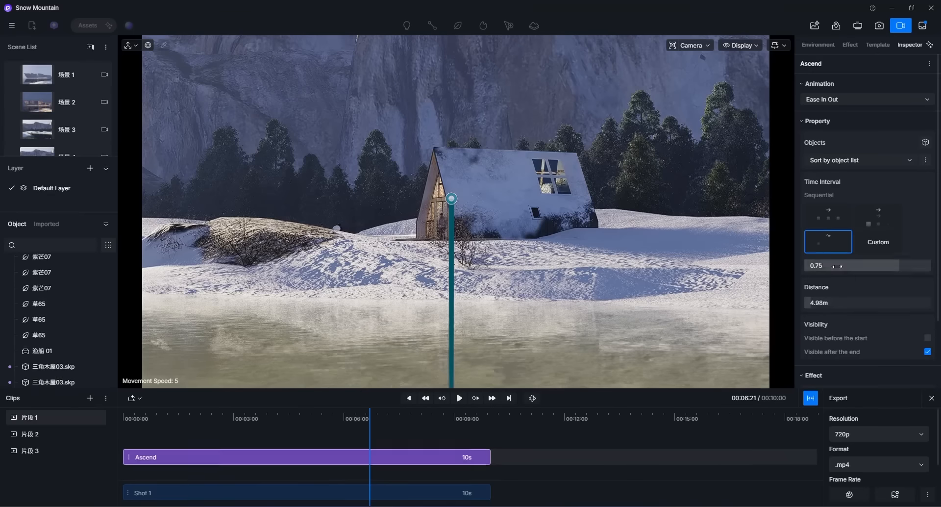
pyautogui.scroll(-2, 876, 314)
pyautogui.click(924, 348)
pyautogui.moveTo(369, 429); pyautogui.dragTo(191, 425)
pyautogui.click(458, 401)
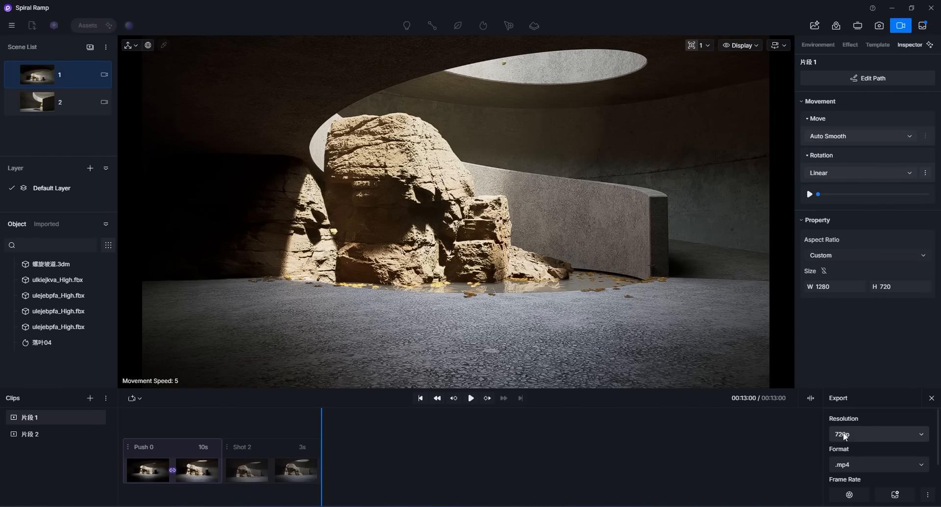
# Step: Set the export resolution to 2K and keep the format as .mp4
pyautogui.click(871, 431)
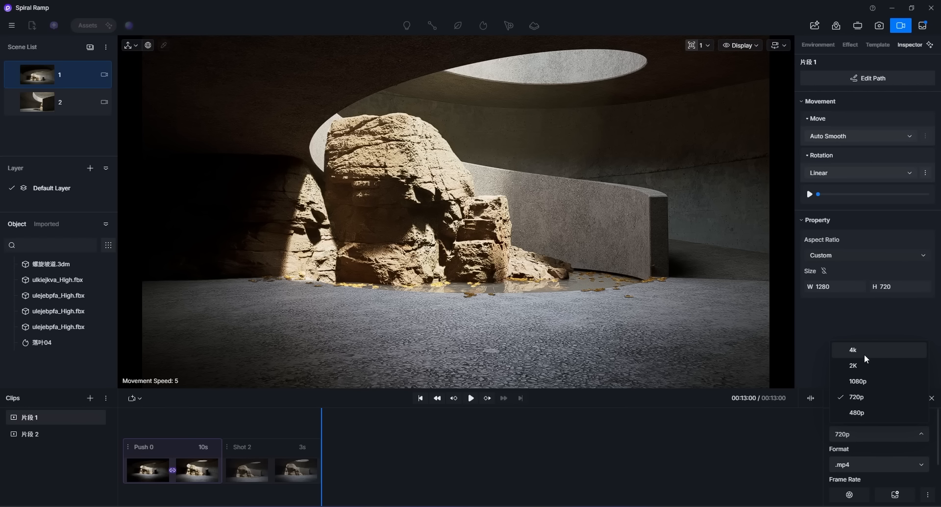
pyautogui.click(855, 365)
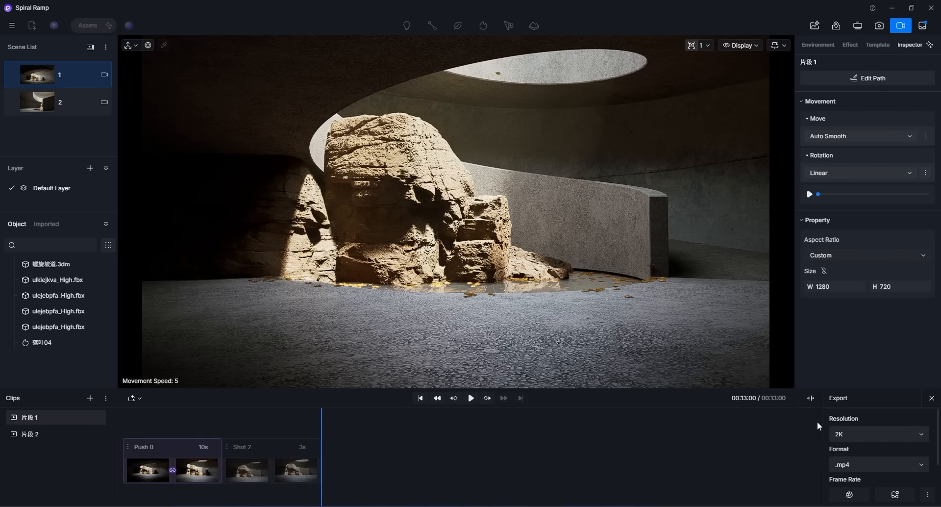
pyautogui.click(866, 463)
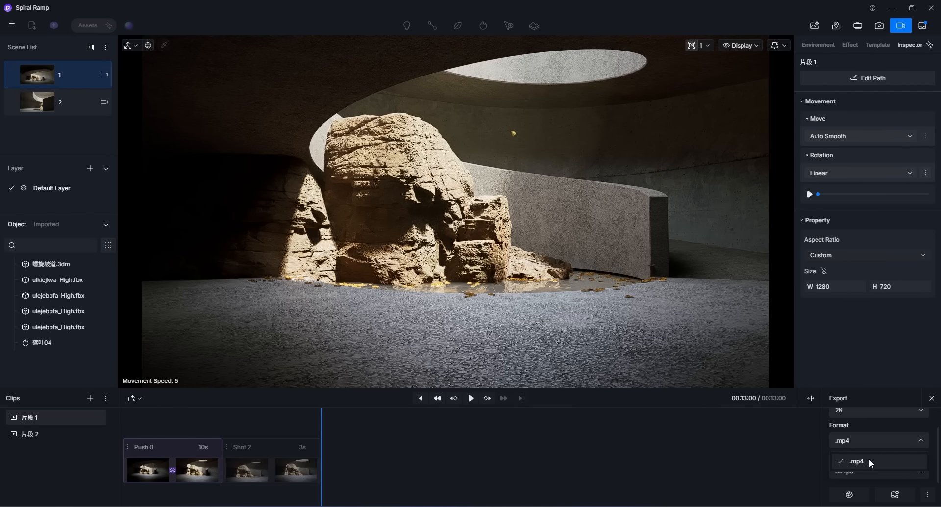
pyautogui.click(836, 461)
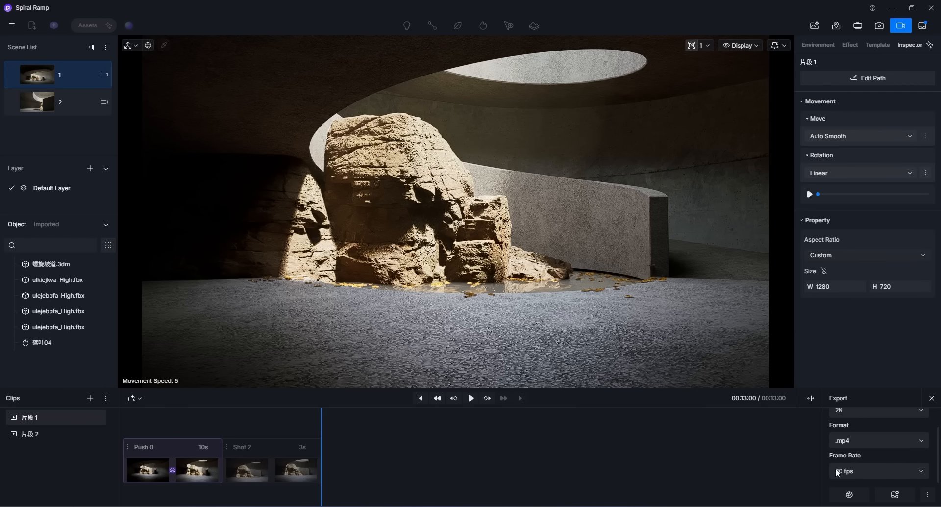
# Step: Try setting the export frame rate to 60 fps, then return it to 30 fps
pyautogui.click(857, 469)
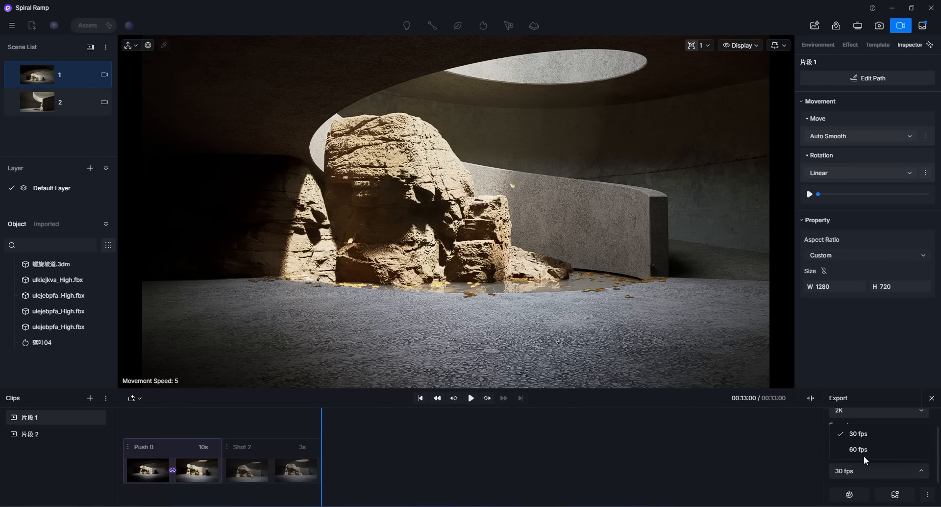
pyautogui.click(857, 450)
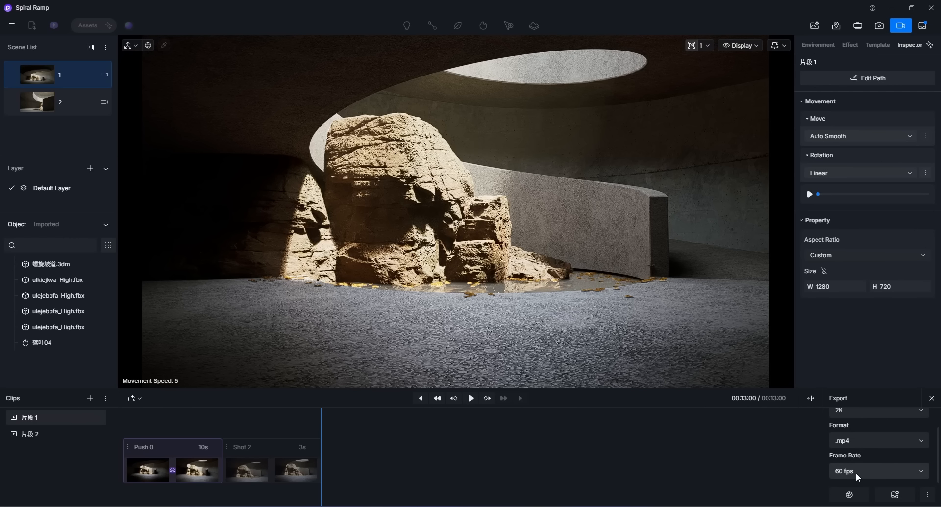
pyautogui.click(855, 471)
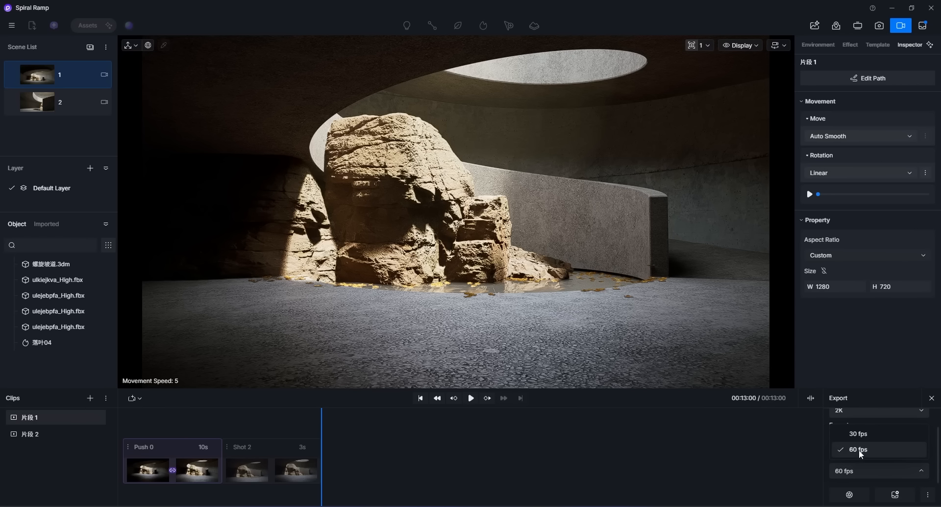
pyautogui.click(856, 434)
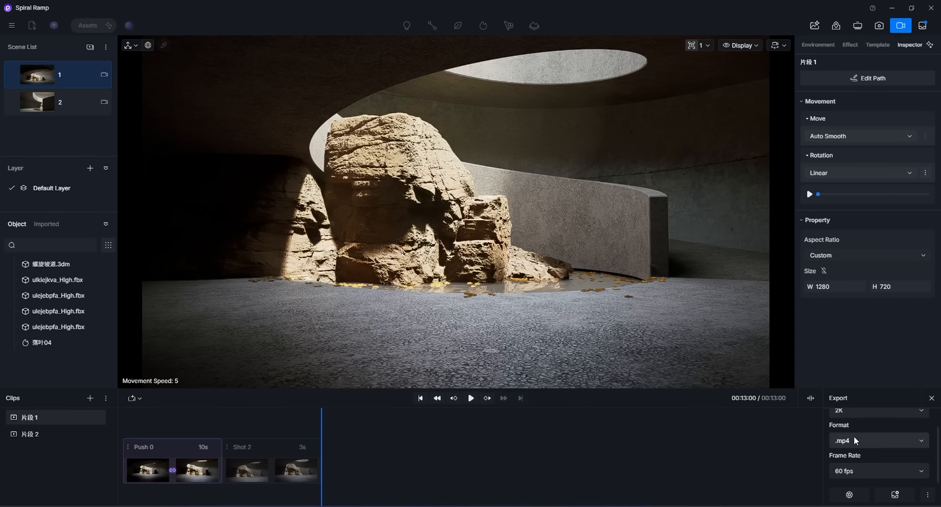
# Step: Open the render save dialog for the clip and cancel it without saving
pyautogui.click(850, 495)
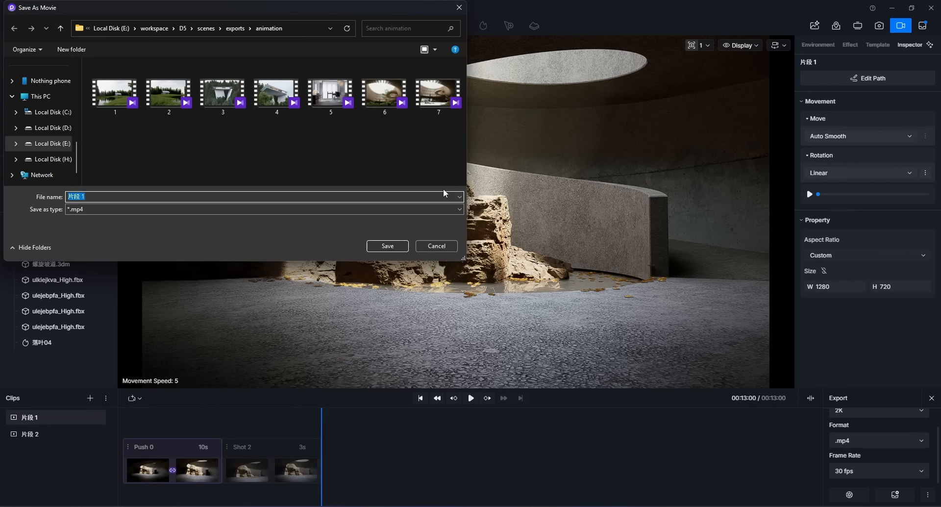
pyautogui.click(436, 246)
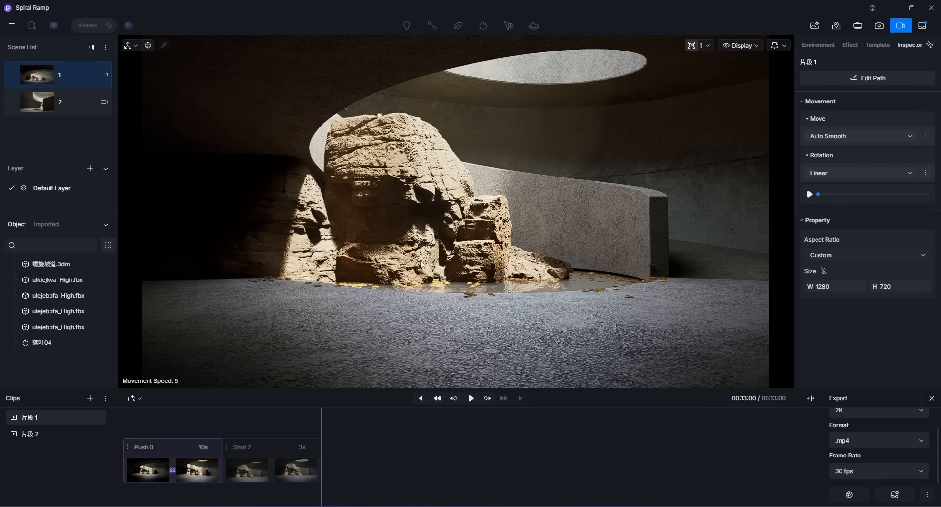